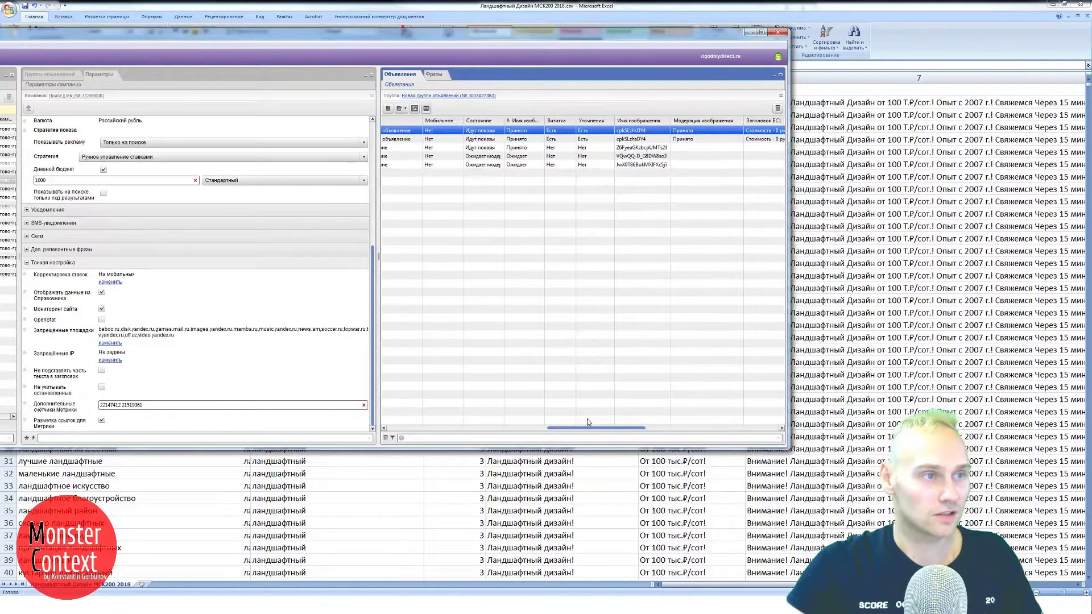
Examine the Ссылка and Отображаемая ссылка columns of the campaign manager's ads table and bring the Excel spreadsheet forward.
left_click_drag(587, 418, 524, 421)
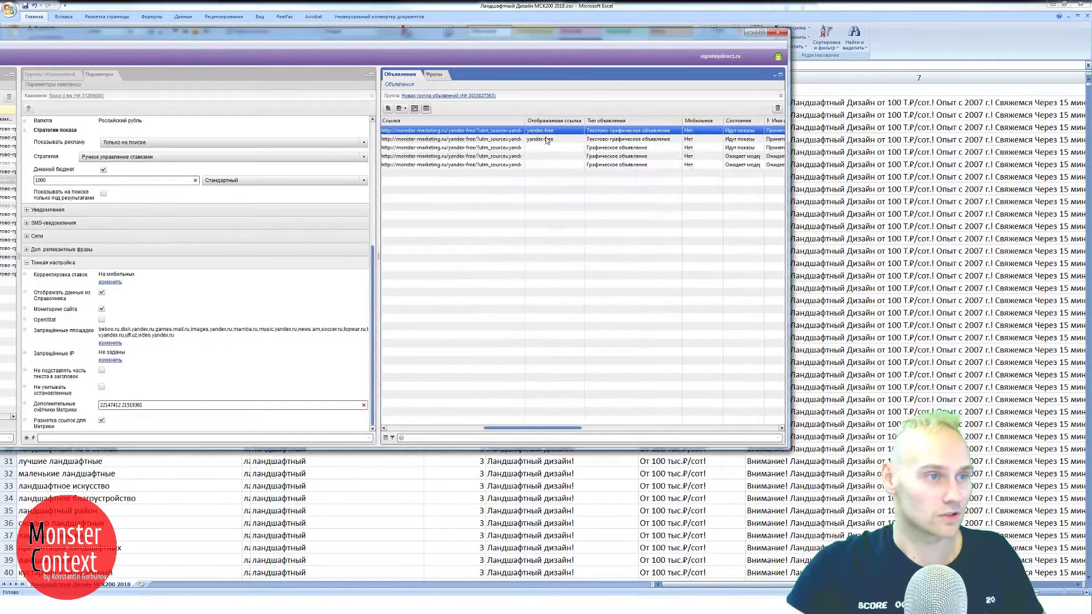
left_click_drag(545, 34, 588, 46)
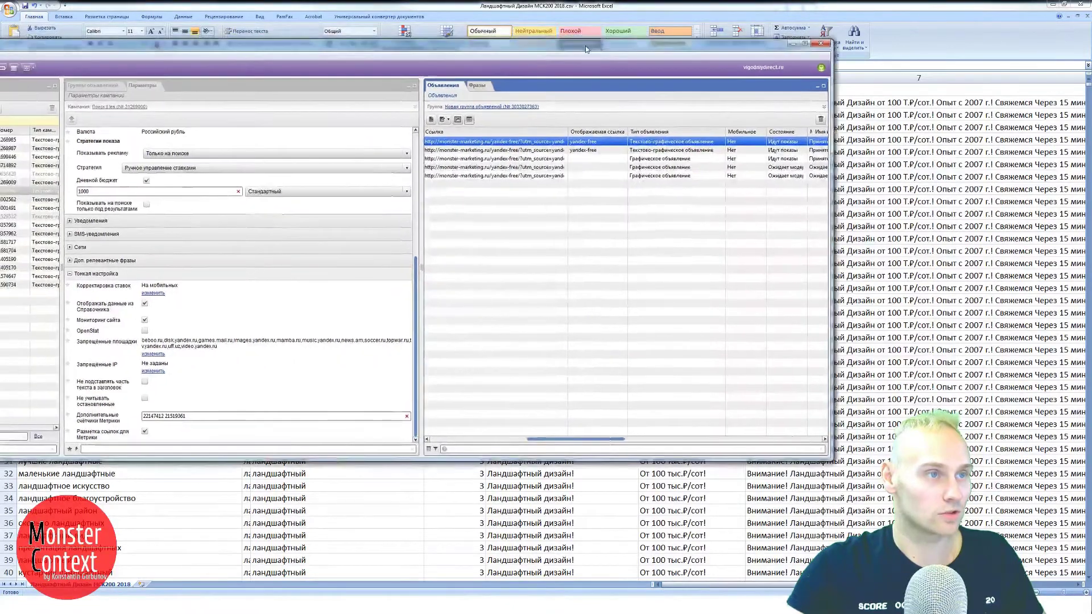
left_click(586, 6)
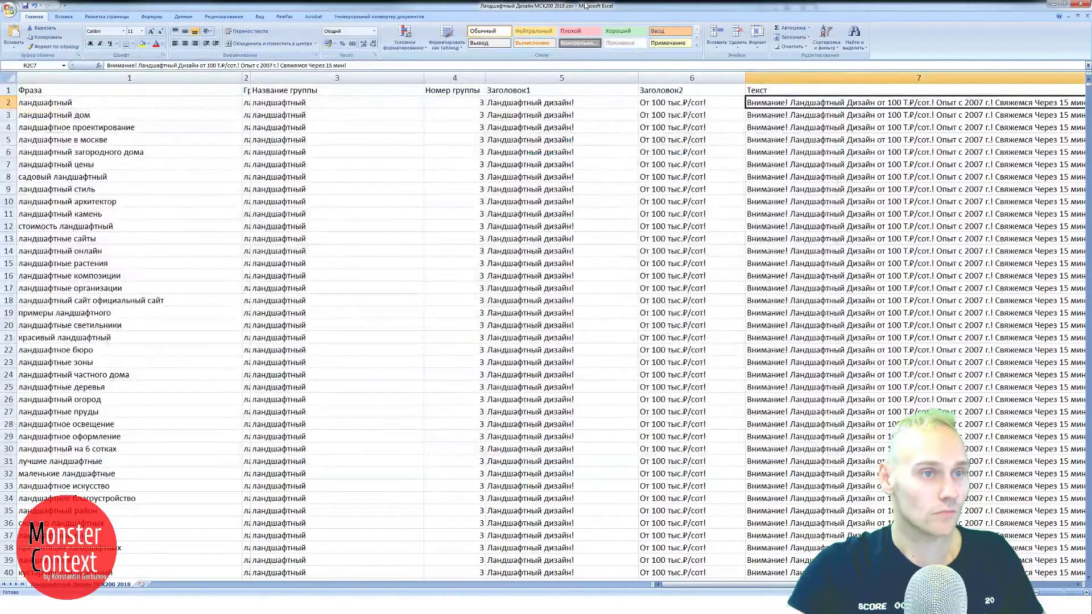
Switch to the browser, open AdPump's Массовое изготовление UTM-меток tool in a separate tab and look over its form.
key("alt+Tab")
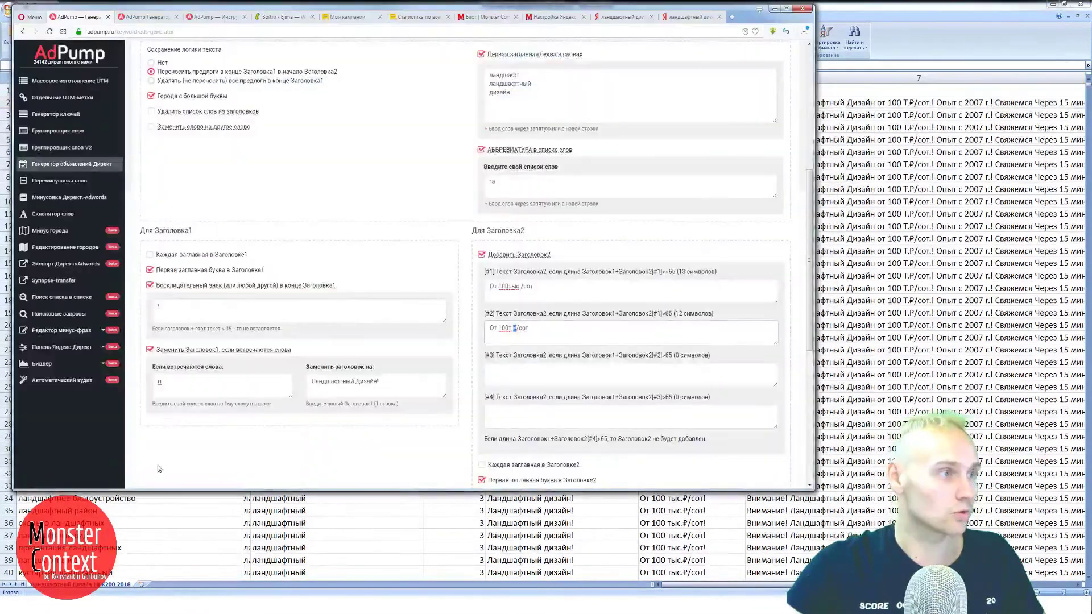
middle_click(76, 83)
left_click(140, 15)
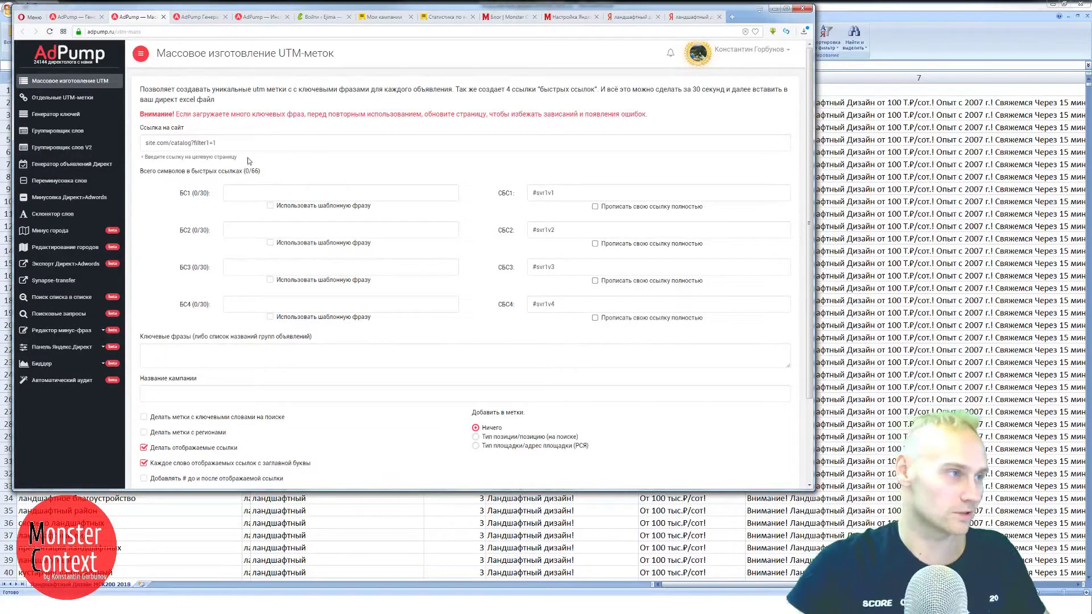
left_click(229, 141)
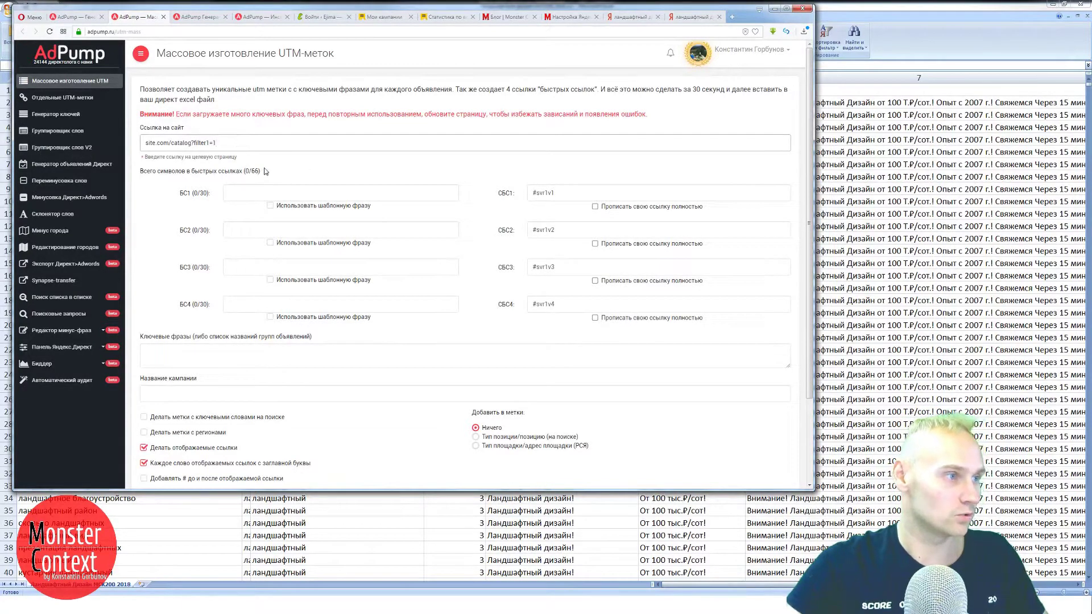
scroll(477, 221, "down", 3)
scroll(477, 221, "up", 3)
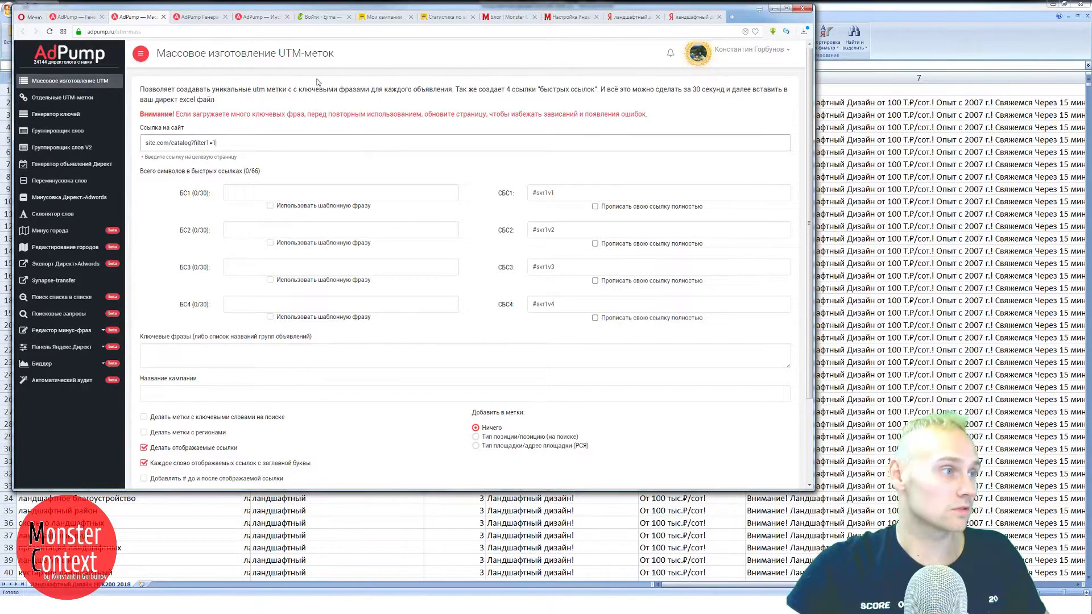
left_click_drag(318, 14, 370, 50)
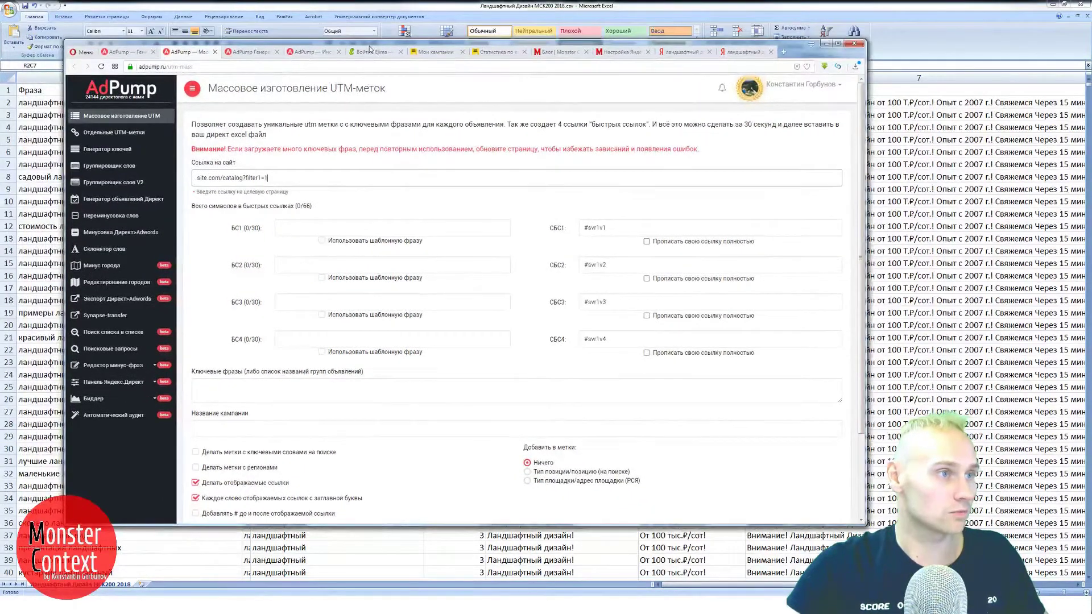
left_click(143, 528)
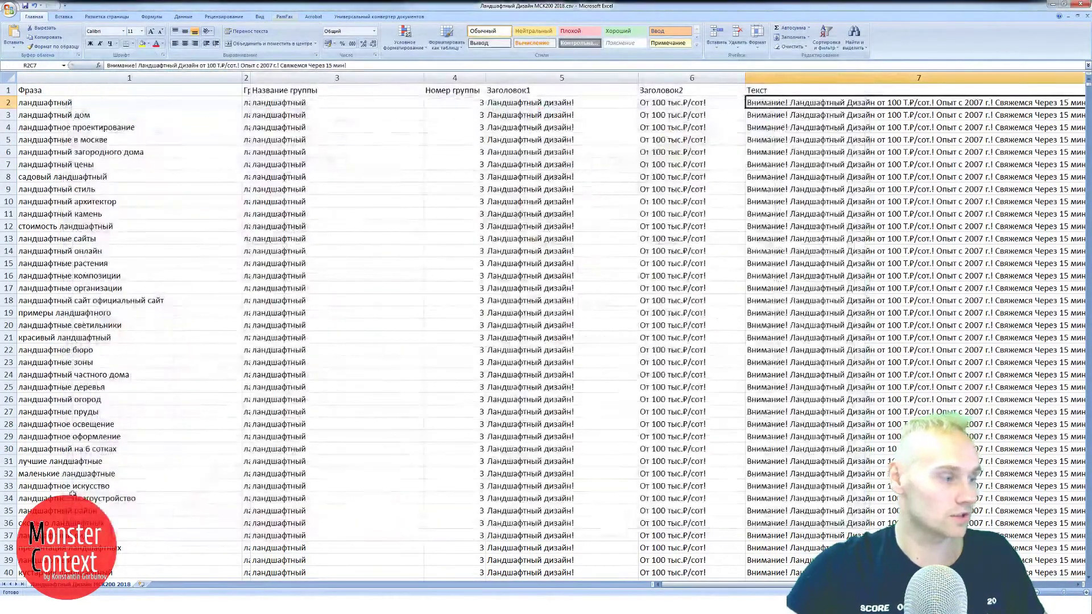
key("alt+Tab")
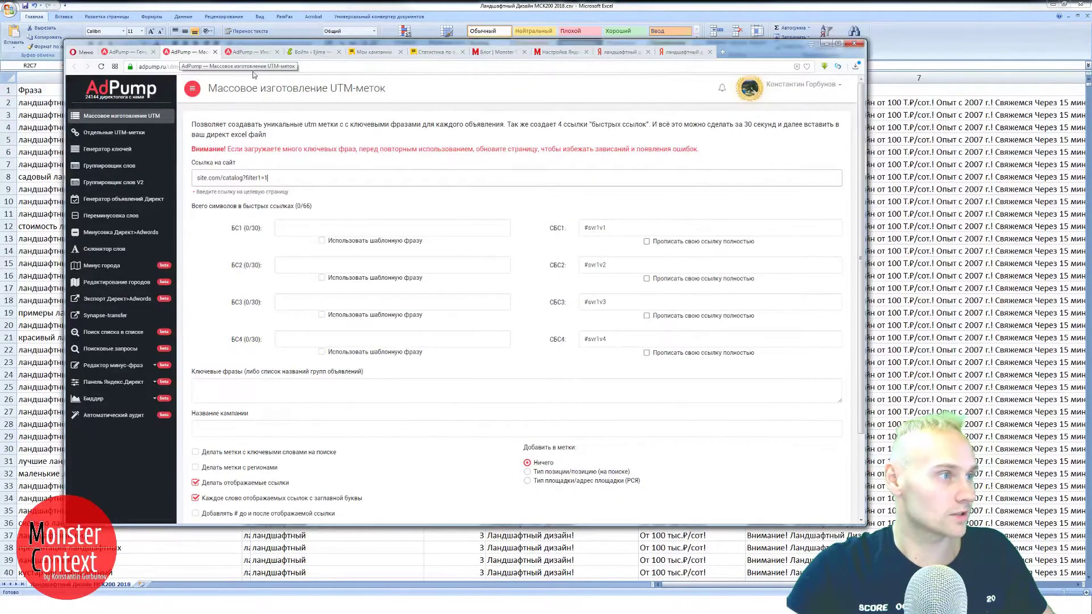
left_click(250, 177)
type("http://ejima.ru")
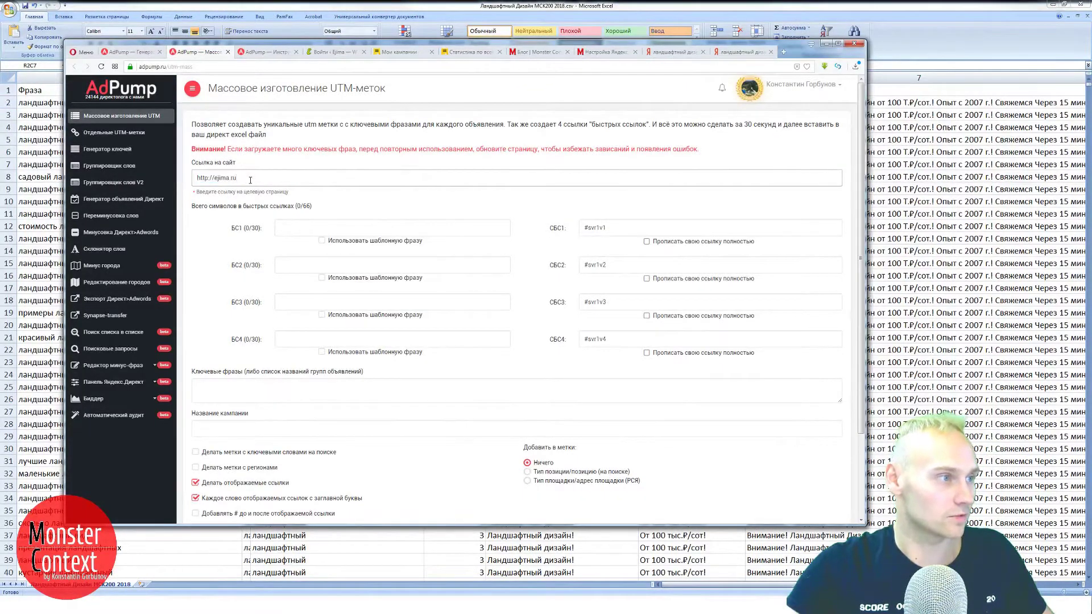
left_click_drag(213, 178, 149, 182)
key("BackSpace")
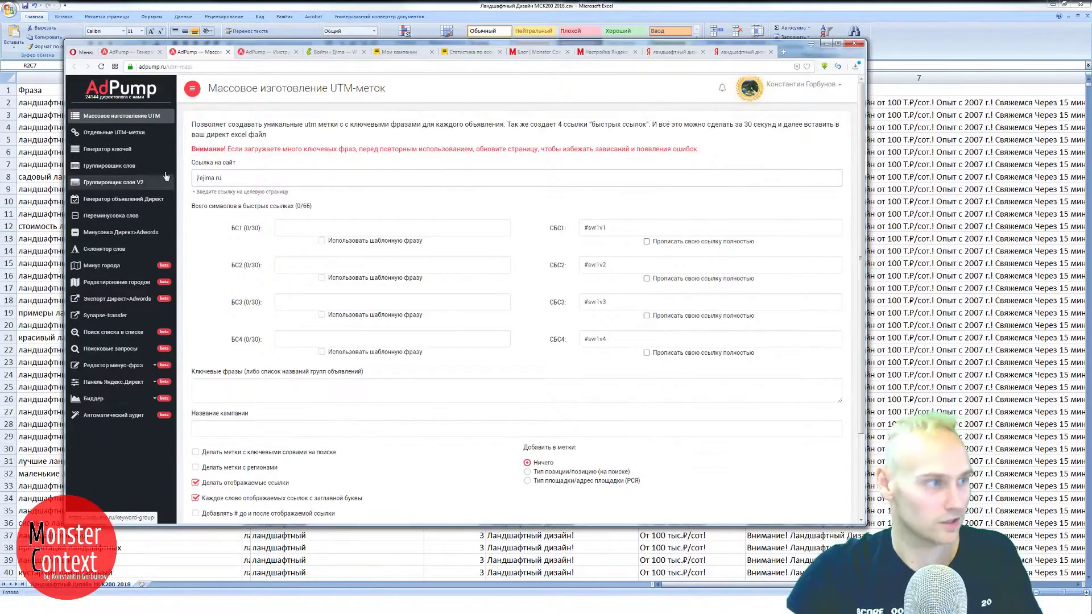
left_click(353, 208)
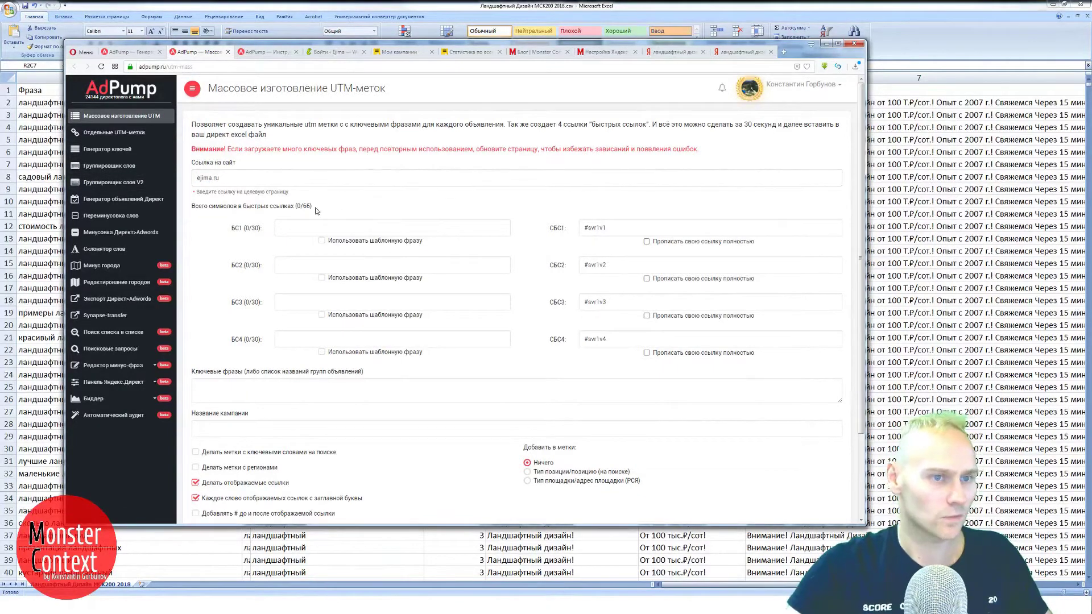
Examine the quick link title, address and description columns of the ads in the campaign manager and return to the UTM form.
scroll(349, 210, "down", 1)
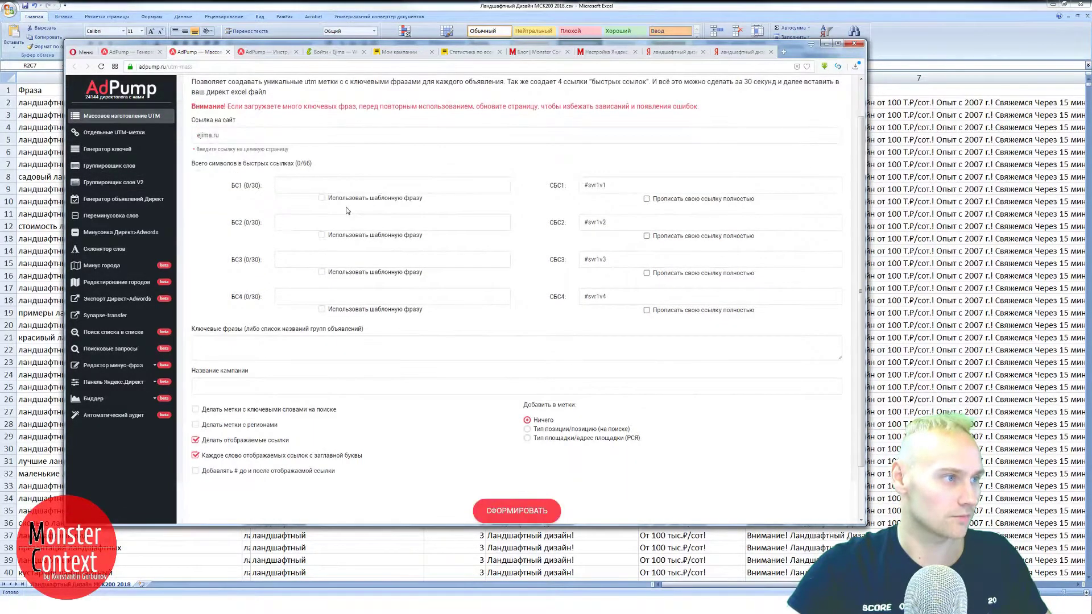
scroll(349, 210, "up", 1)
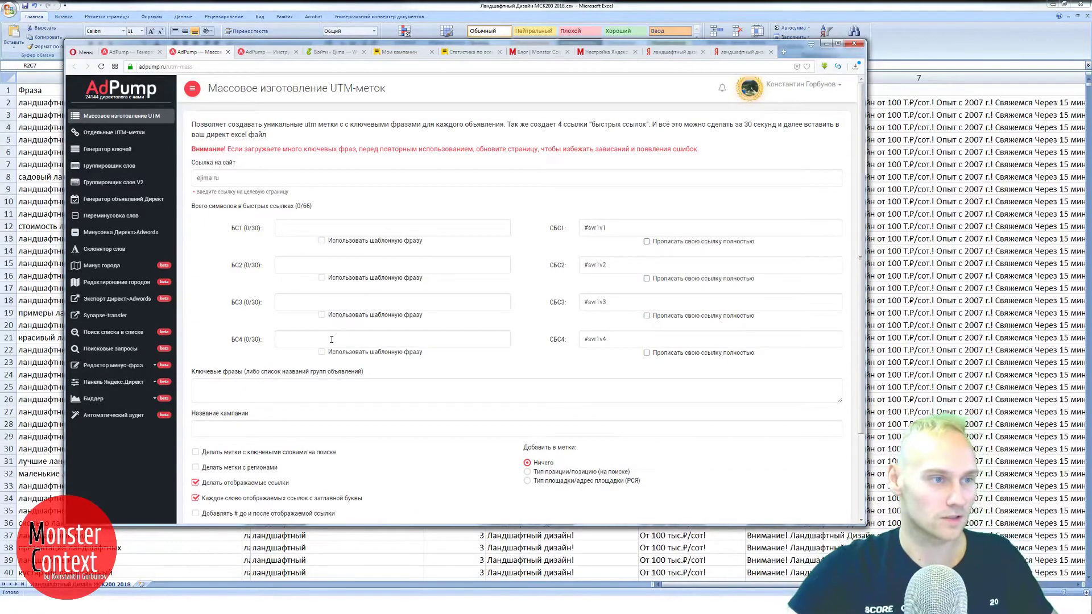
key("alt+Tab")
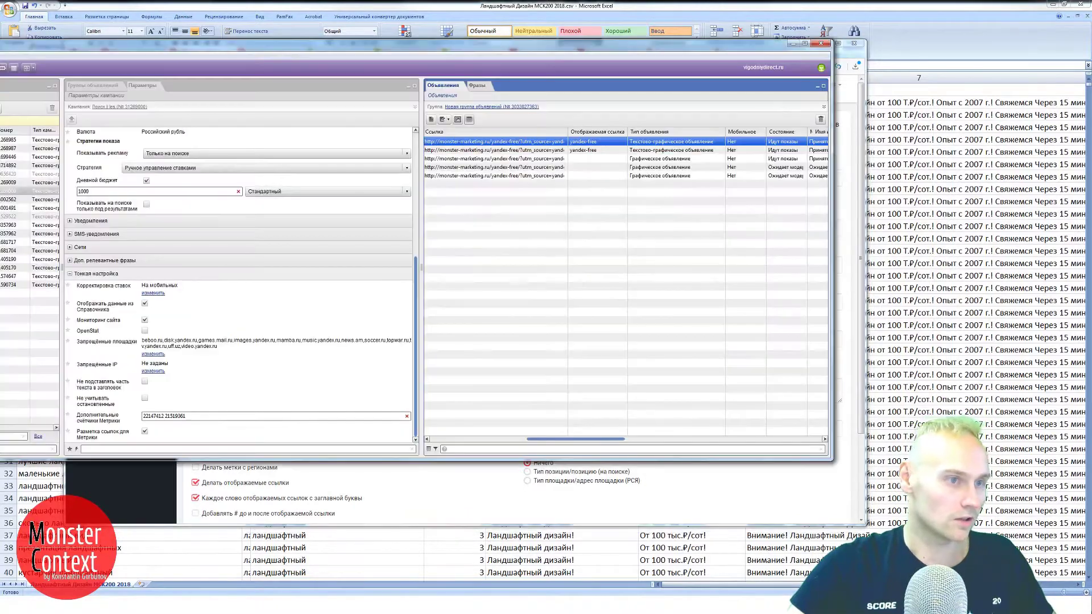
left_click_drag(582, 440, 727, 440)
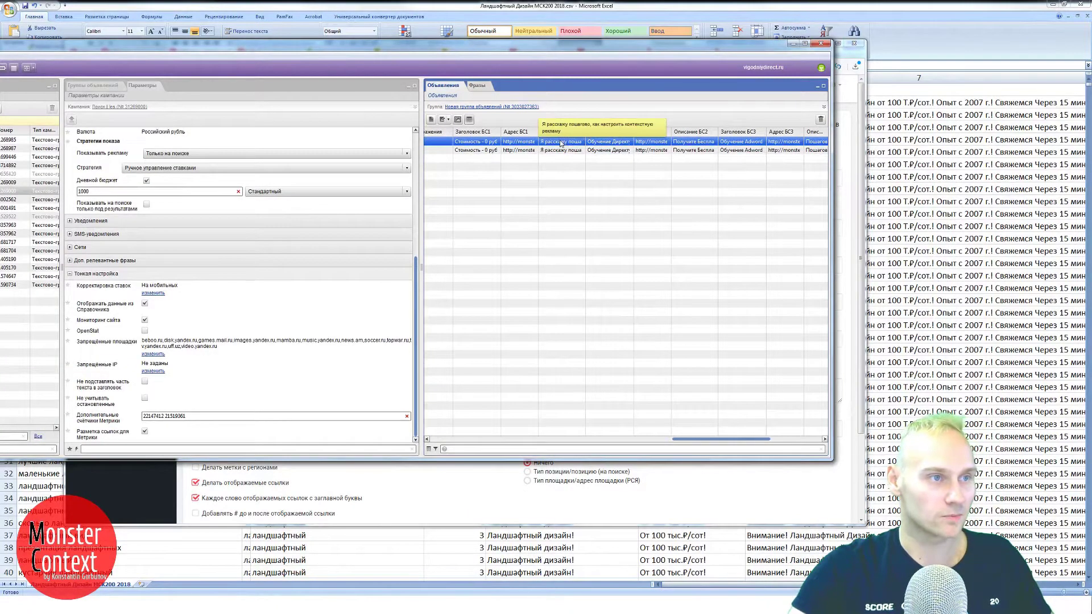
left_click(794, 44)
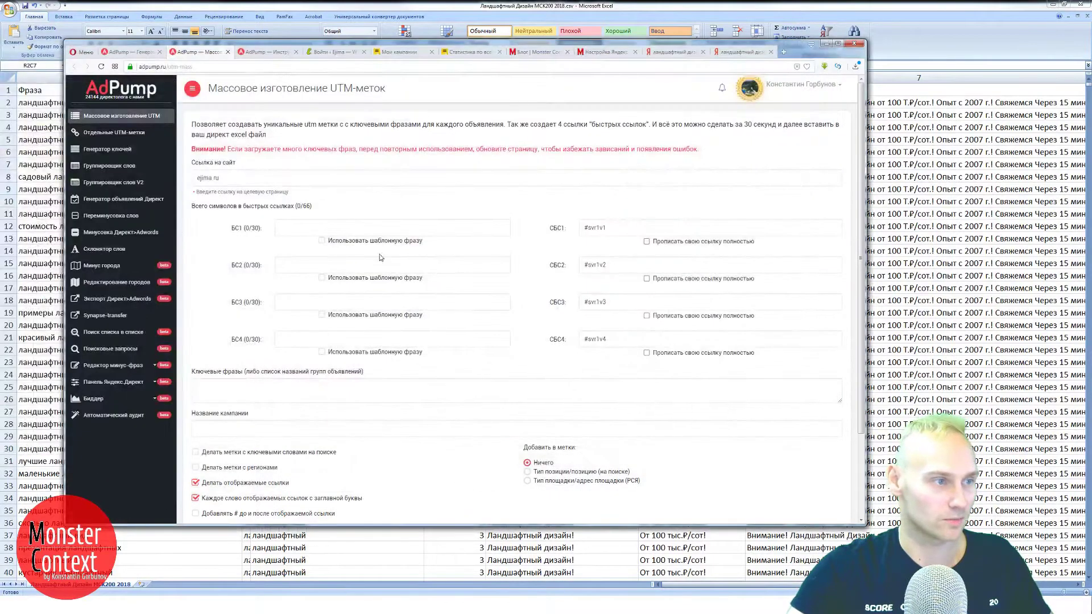
Set the first quick link (БС1) text to "Ландшафтный проект".
left_click(362, 228)
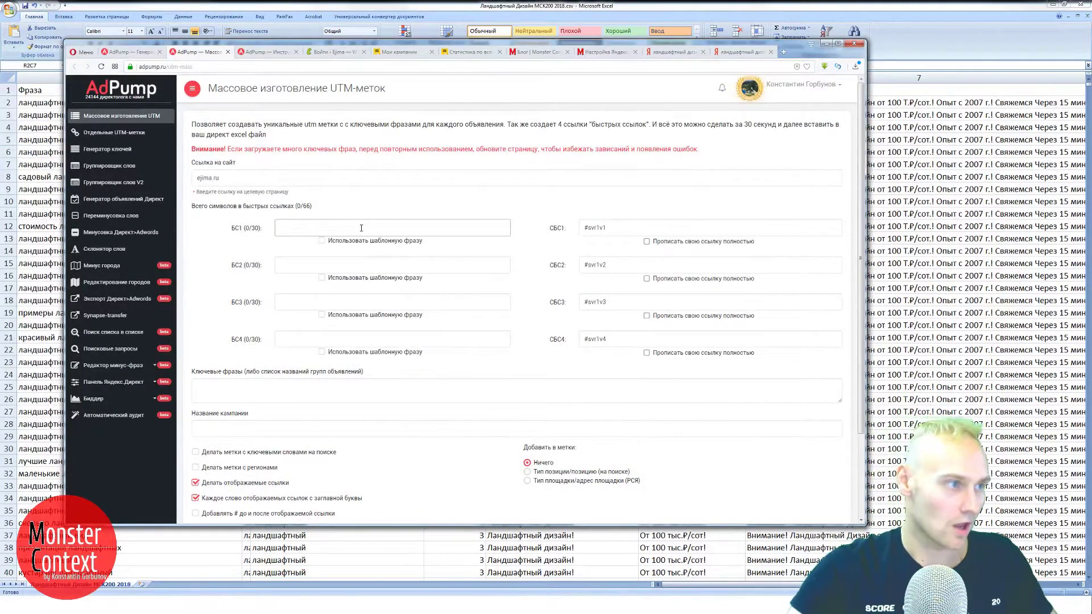
left_click(107, 584)
key("alt+Tab")
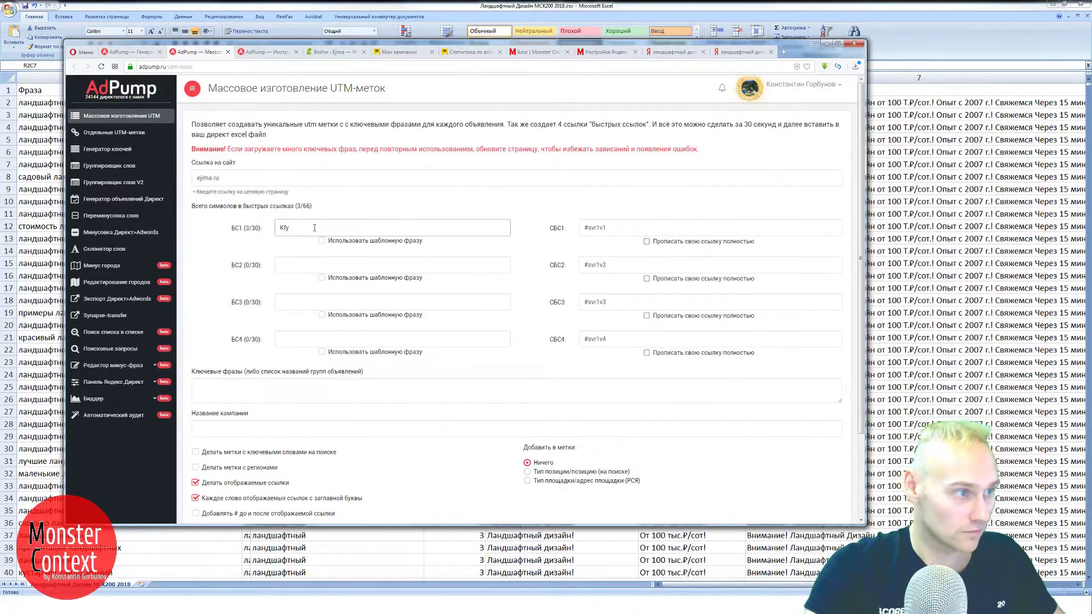
key("BackSpace")
key("BackSpace")
key("BackSpace")
type("Ландшаф")
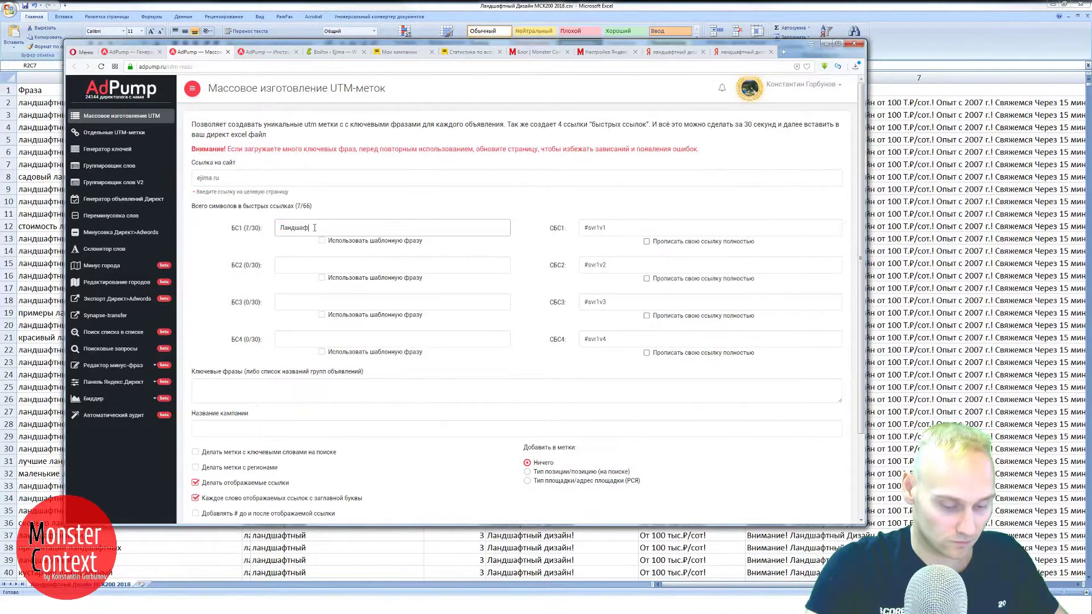
type("тный прое")
Look through the ejima.ru site's navigation sections and the ad spreadsheet for quick link topics.
left_click(336, 52)
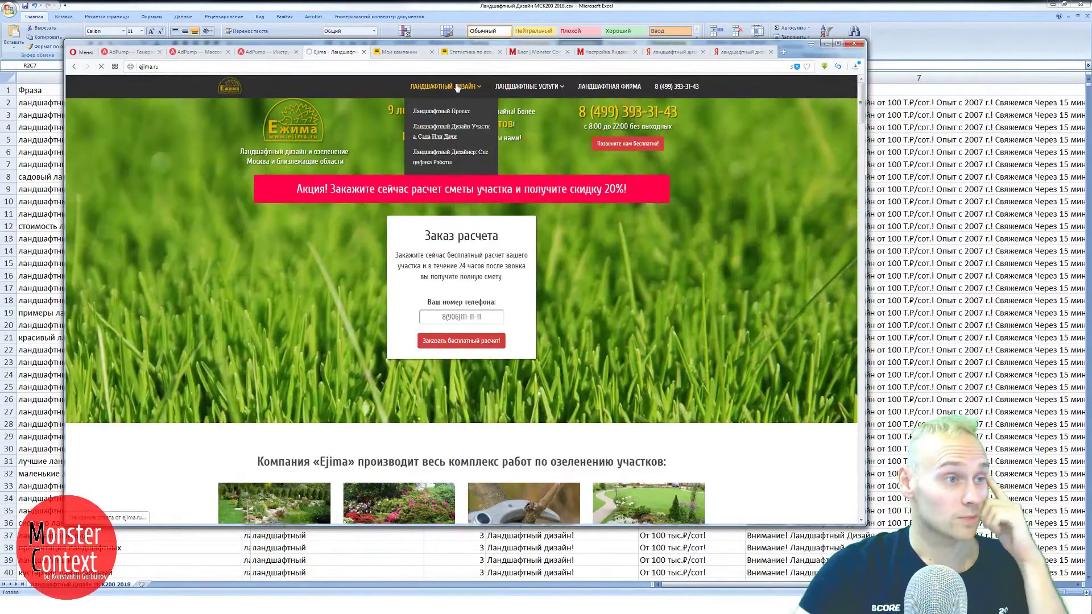
mouse_move(509, 88)
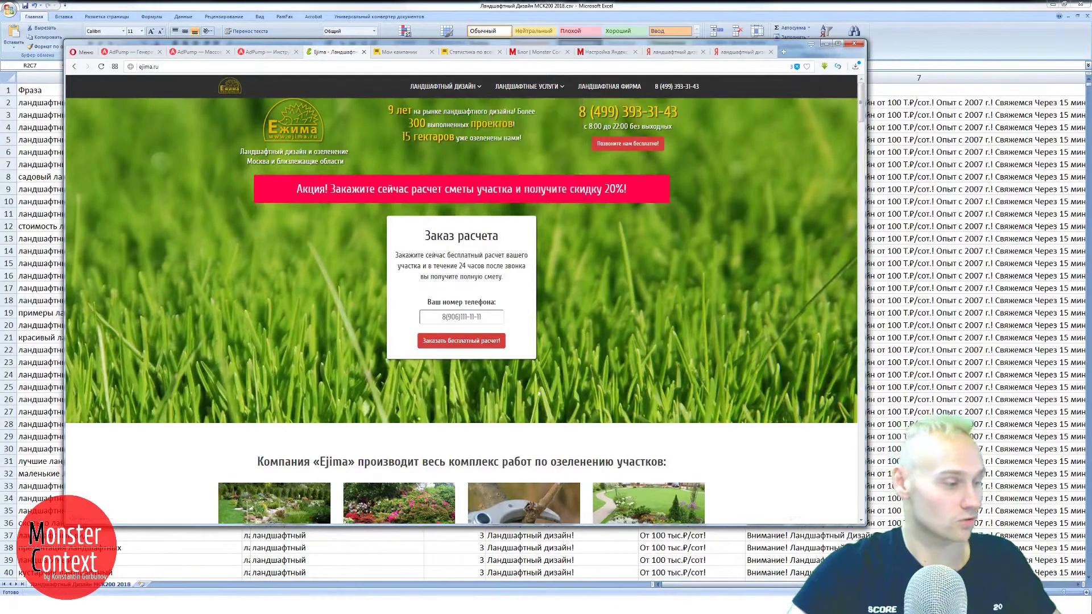
mouse_move(145, 611)
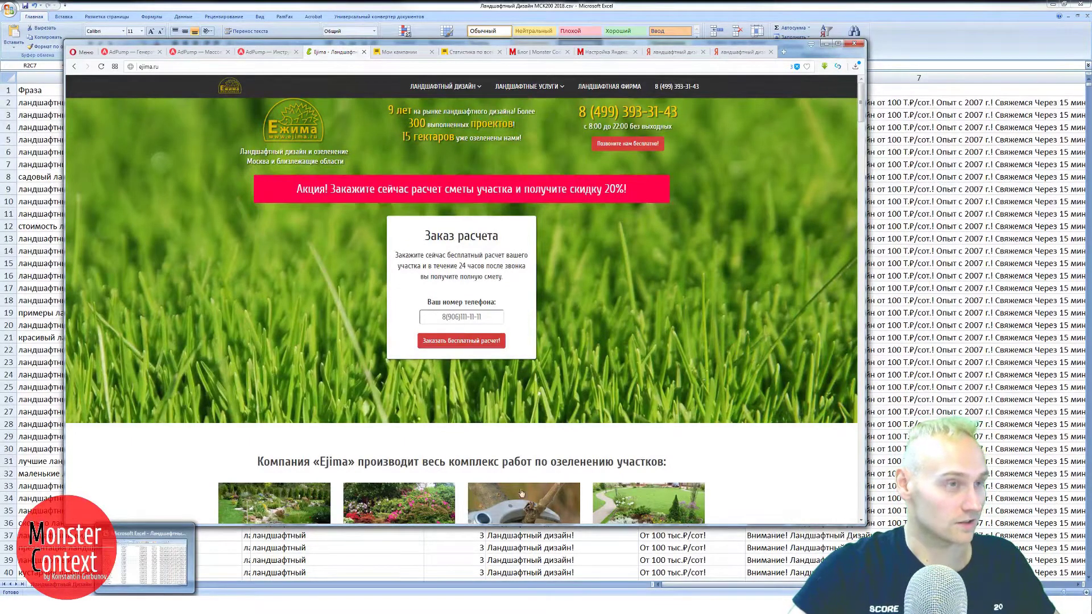
key("alt+Tab")
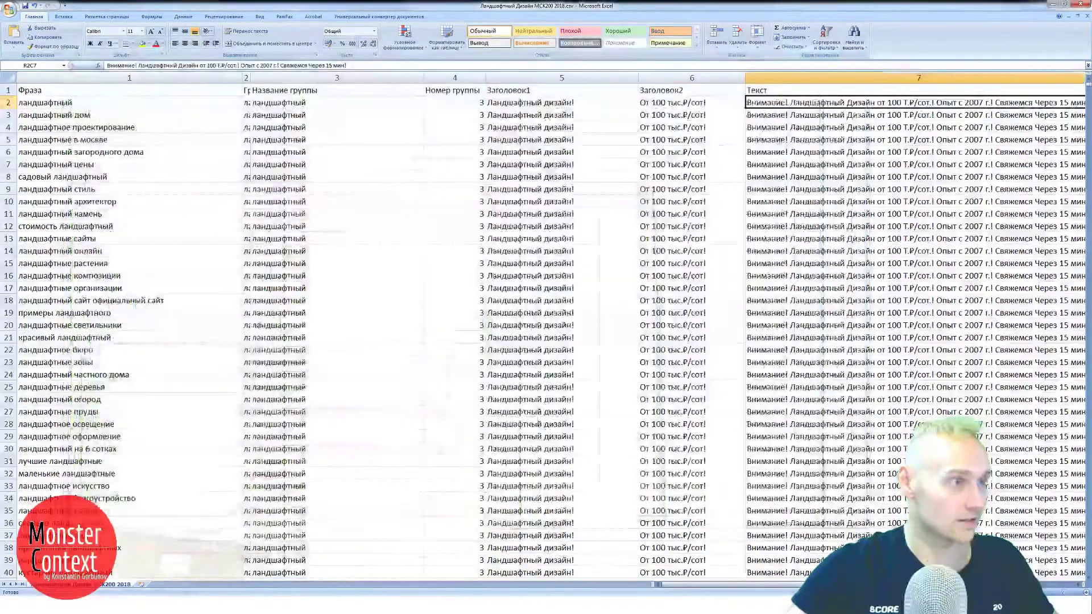
key("alt+Tab")
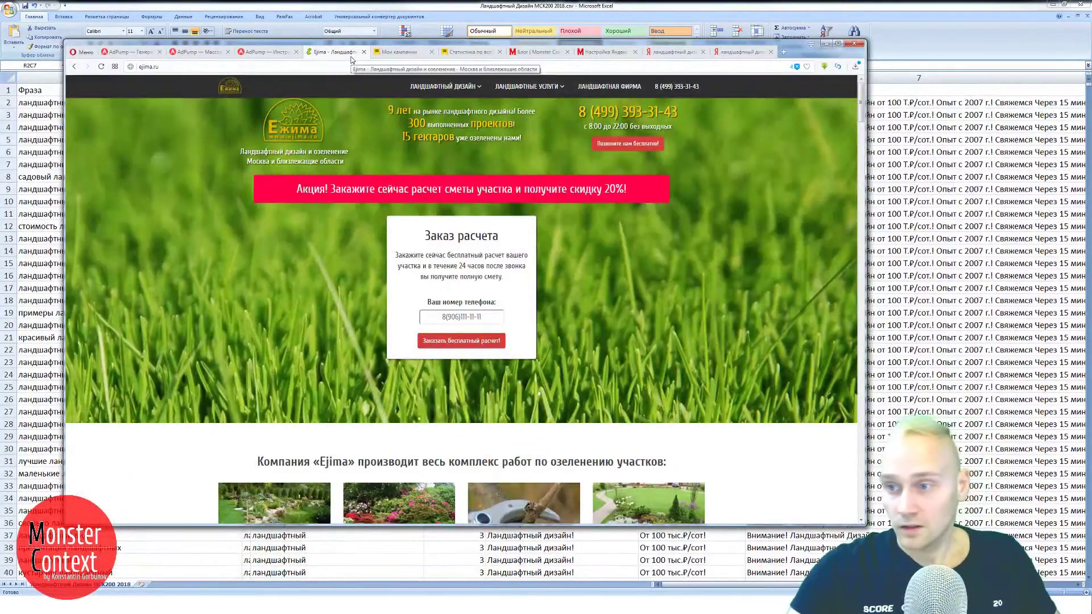
Set the second quick link (БС2) text to "От 100 000 ₽/сот.", copying the ₽ sign from the spreadsheet's Заголовок2 column.
left_click(201, 54)
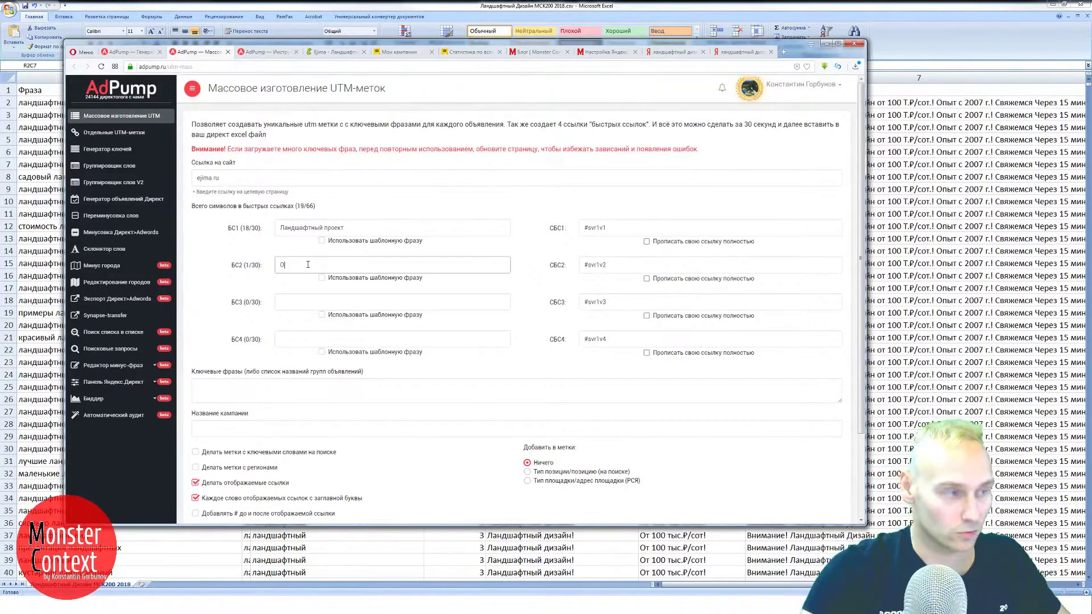
type("100")
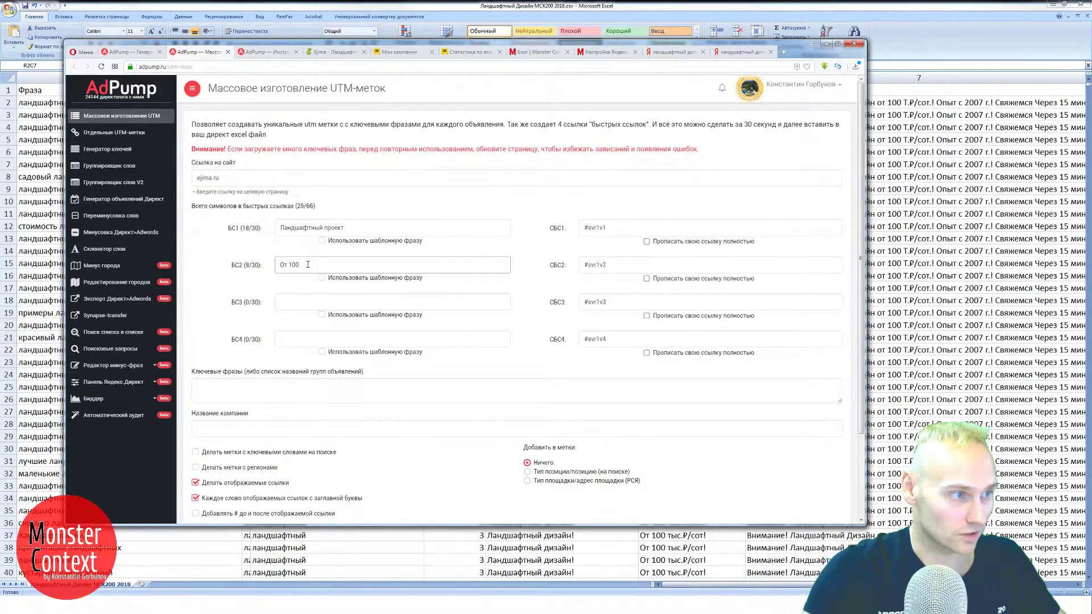
type("  000")
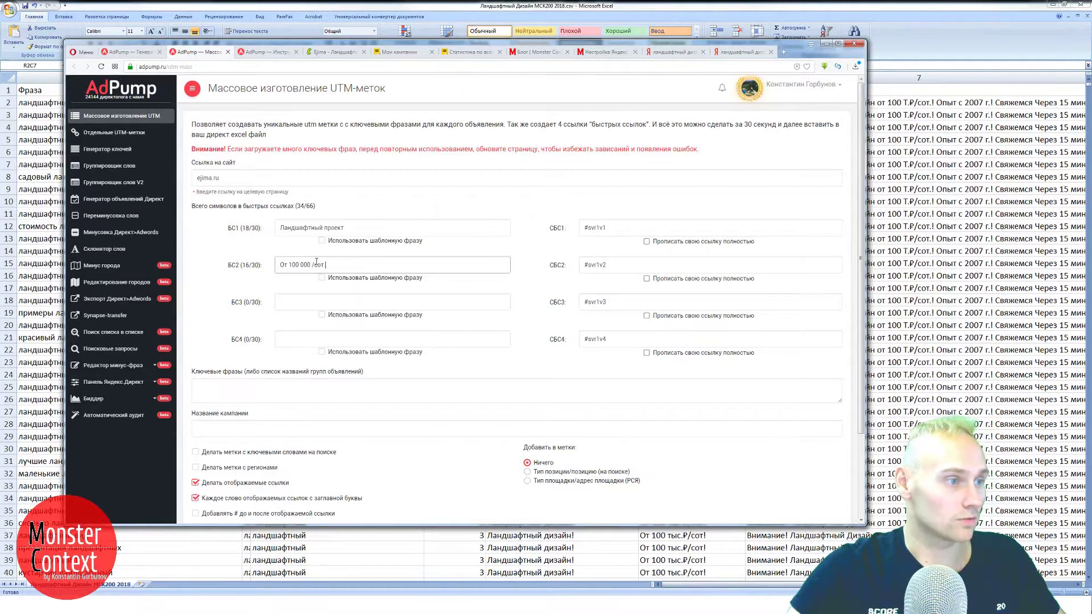
left_click(682, 537)
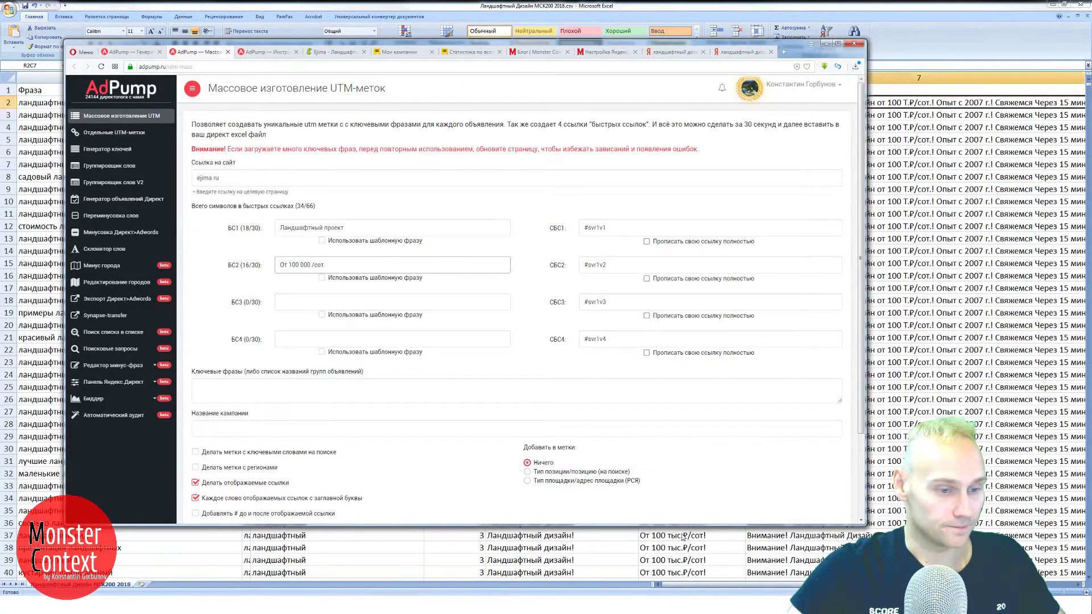
left_click(685, 487)
double_click(686, 487)
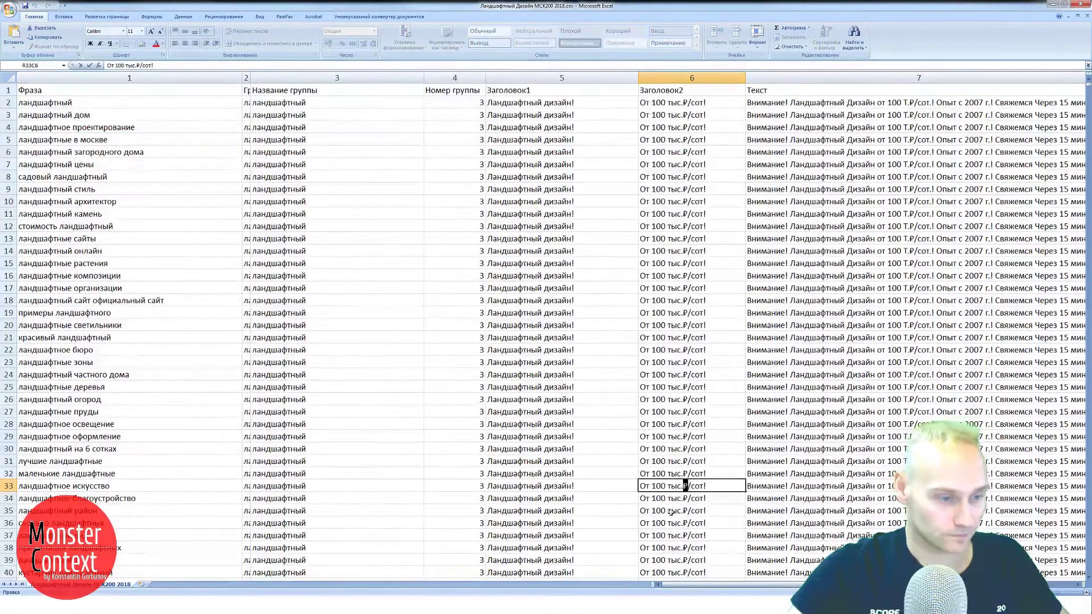
key("alt+Tab")
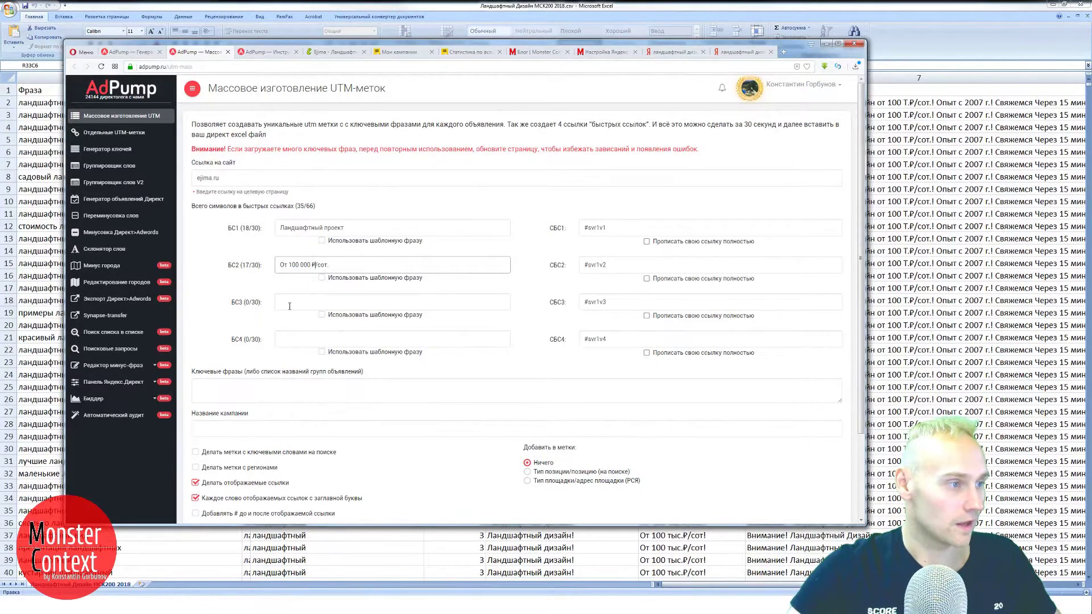
Set the third quick link (БС3) text to "Альпийская горка" and enable the template phrase for the fourth quick link (БС4).
key("alt+Tab")
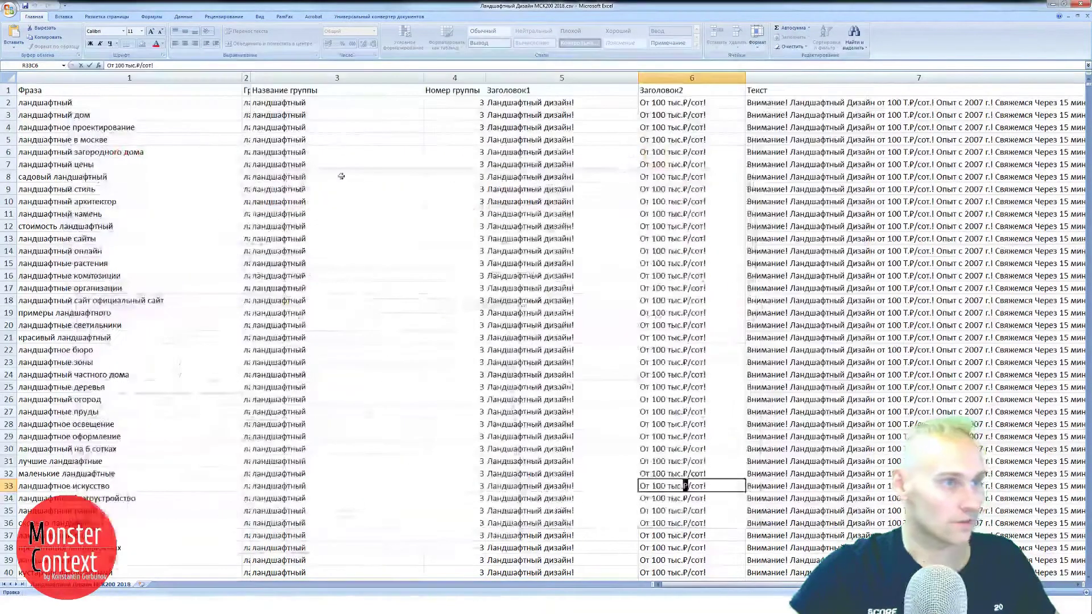
key("alt+Tab")
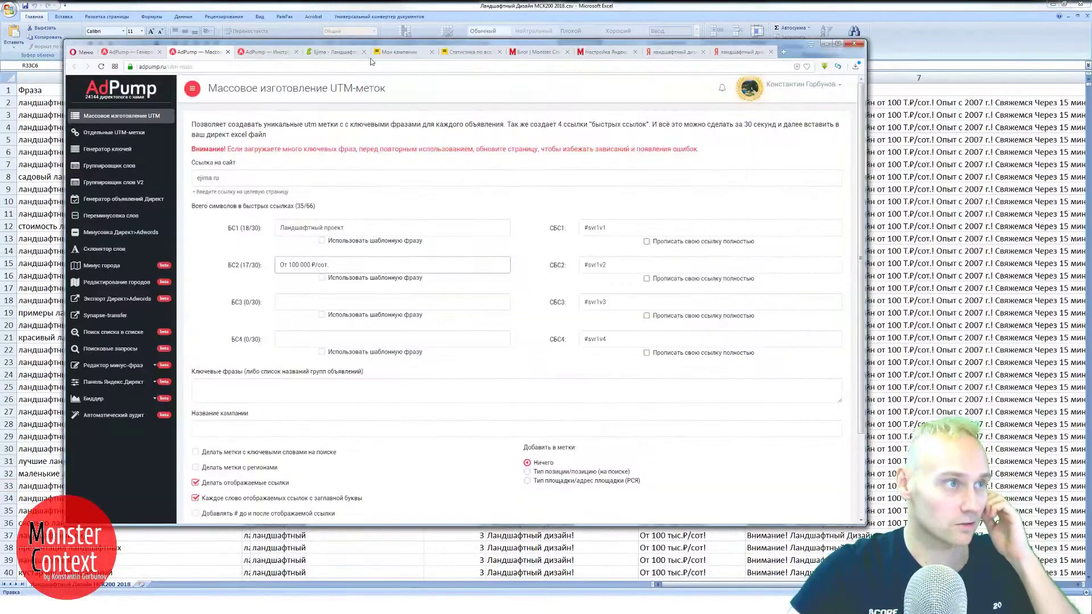
left_click(323, 52)
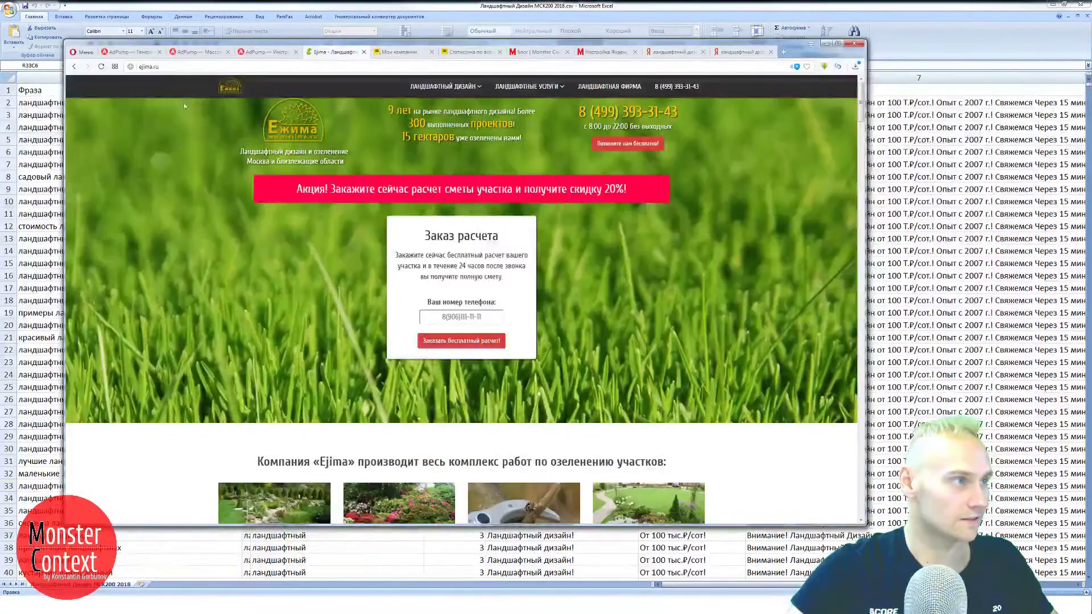
left_click(187, 51)
left_click(300, 302)
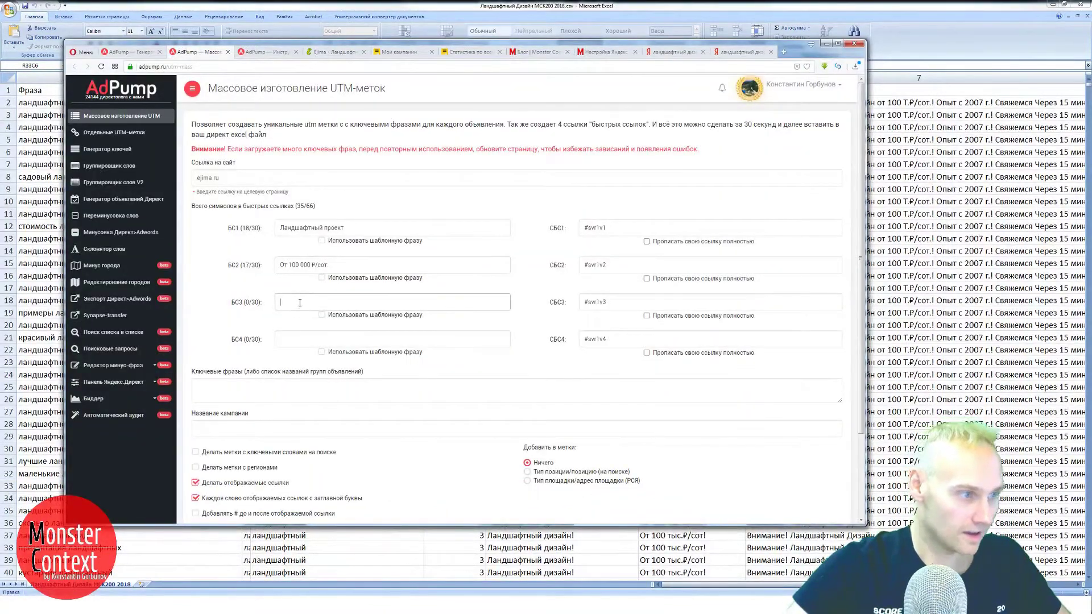
type("Альпийская г")
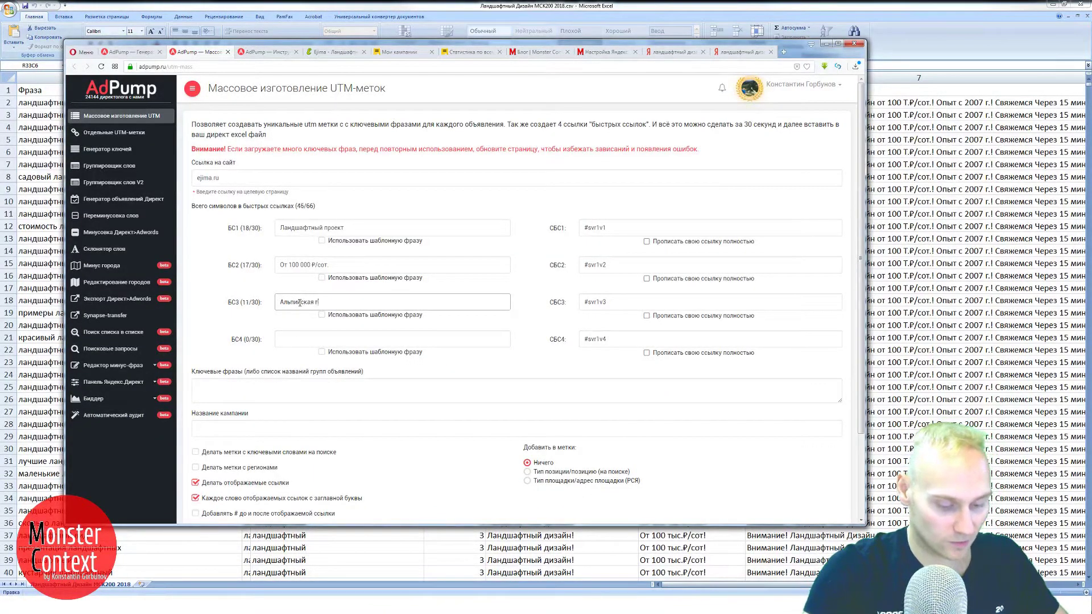
type("орка")
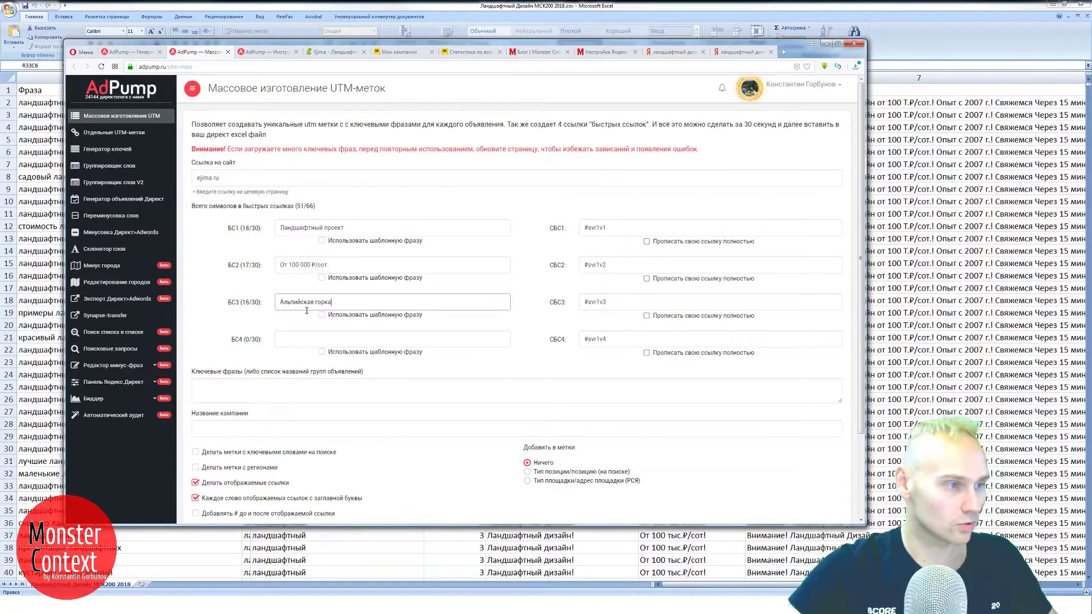
left_click(281, 341)
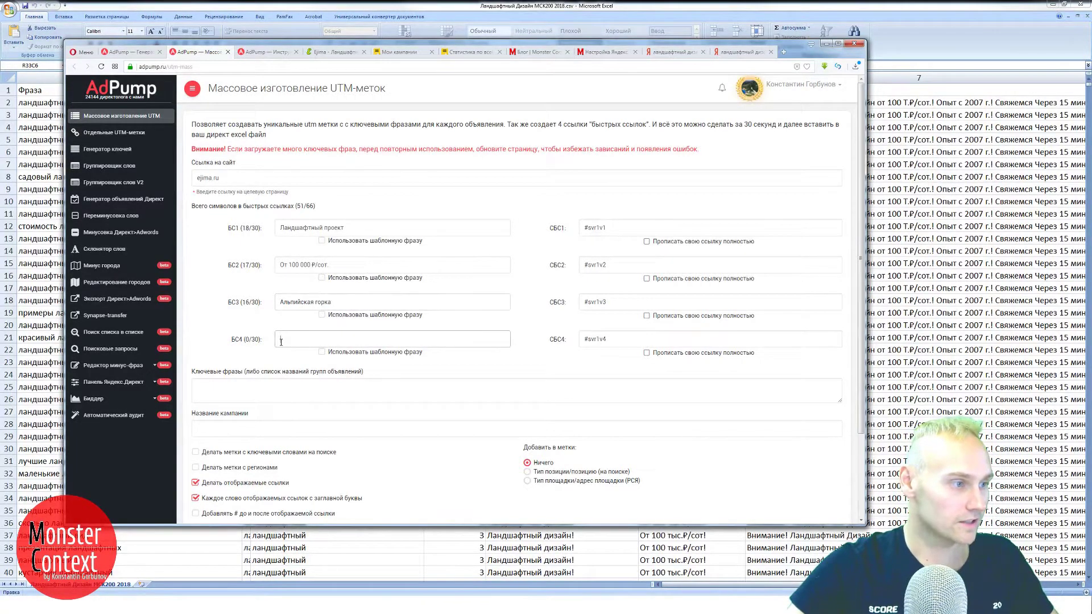
left_click(322, 353)
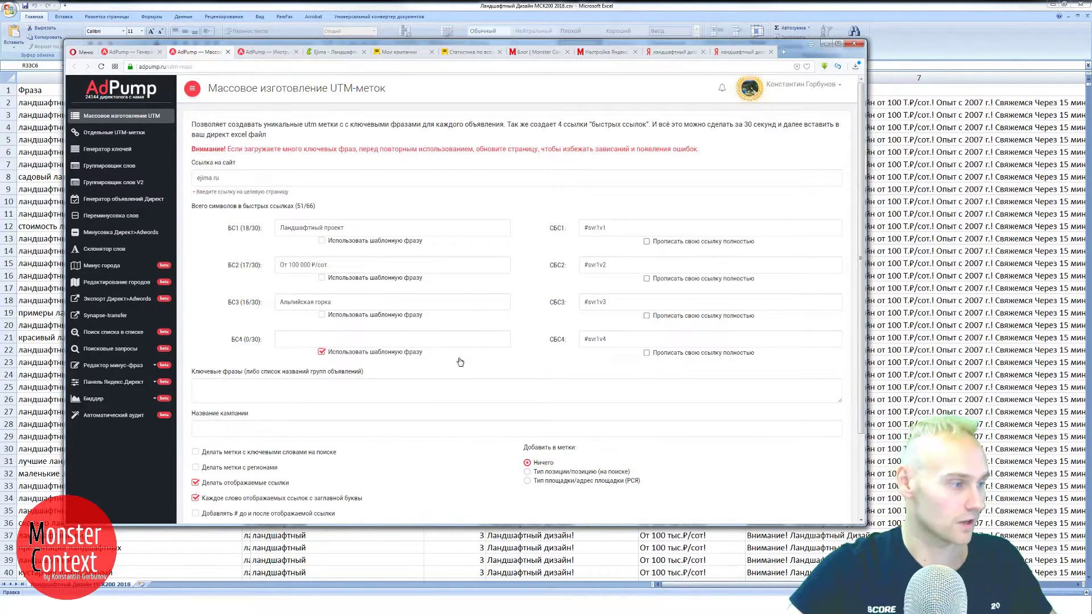
Copy all Заголовок1 values from row 2 to row 4698 of the landscape design ad spreadsheet.
left_click(312, 578)
left_click(325, 310)
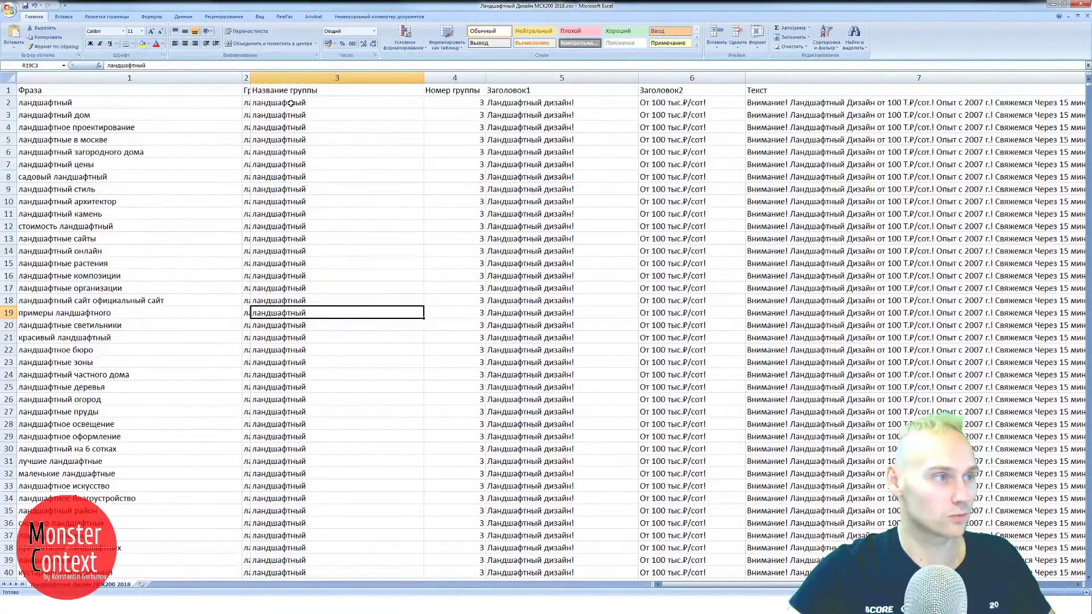
left_click(520, 102)
left_click_drag(1080, 88, 1080, 569)
left_click(545, 571, "shift")
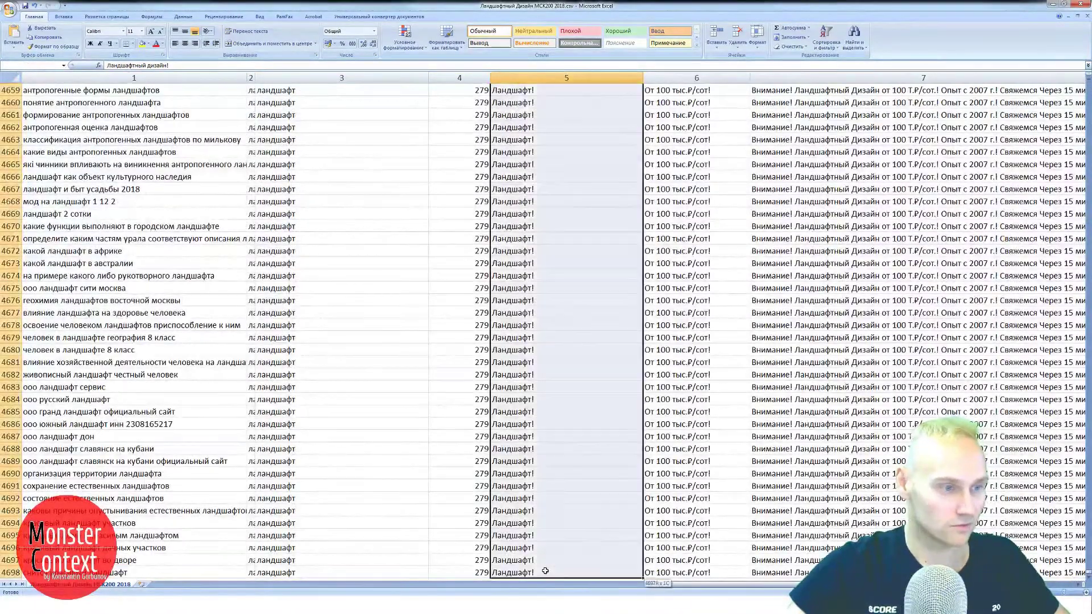
key("ctrl+c")
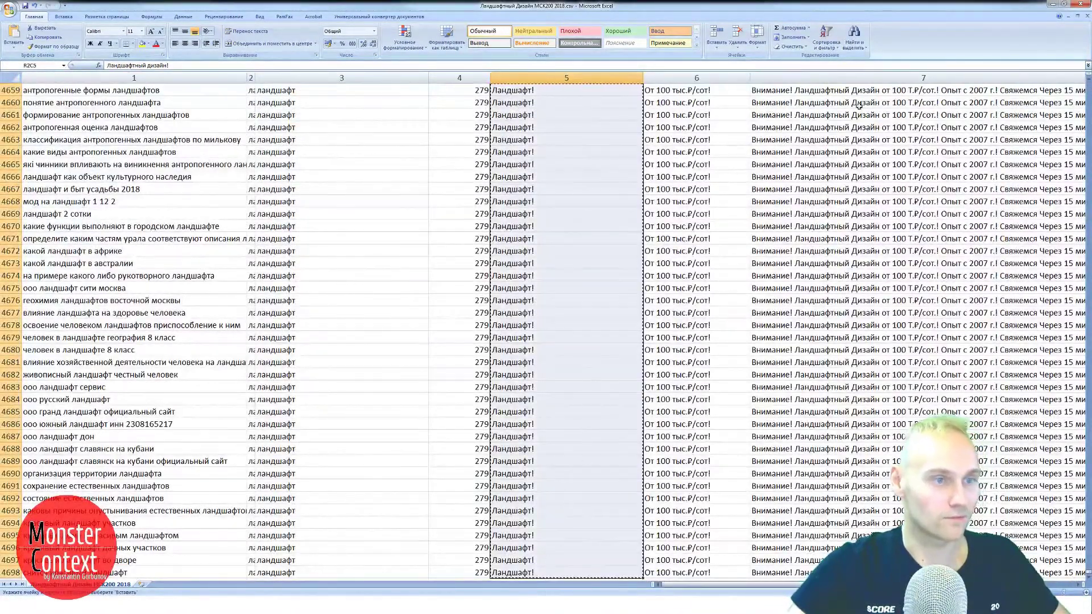
Return to the AdPump UTM form and paste the copied headlines as the key phrases (Ключевые фразы).
left_click(1053, 5)
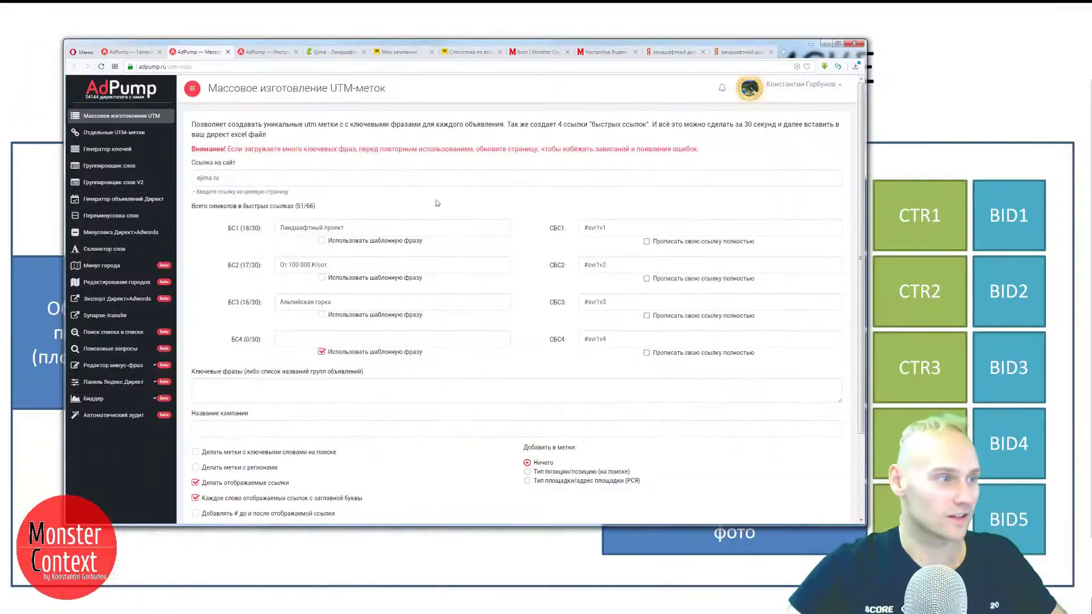
left_click(259, 388)
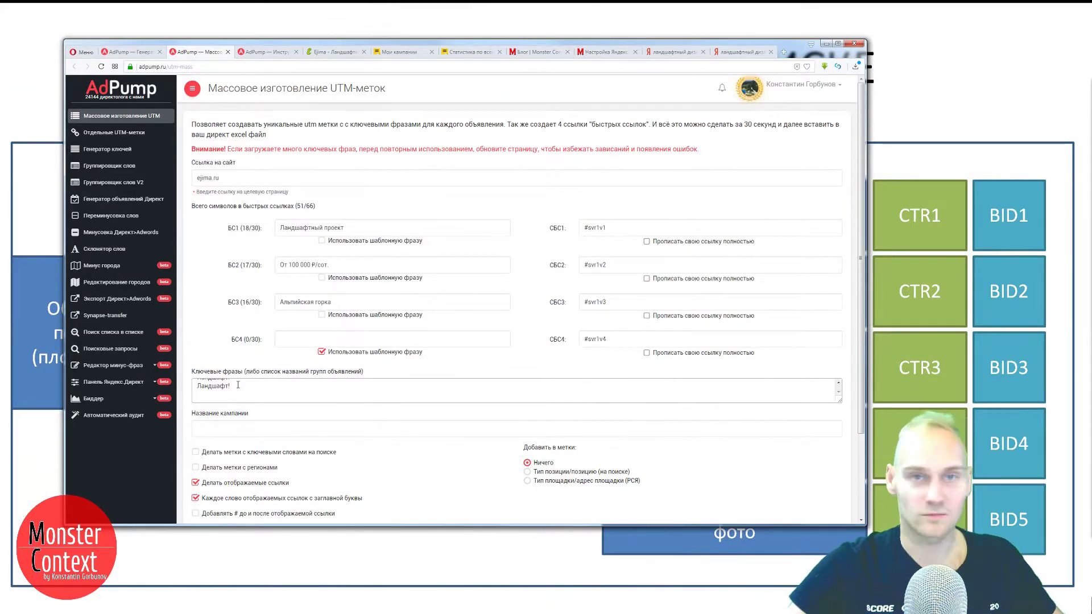
key("Return")
key("ctrl+v")
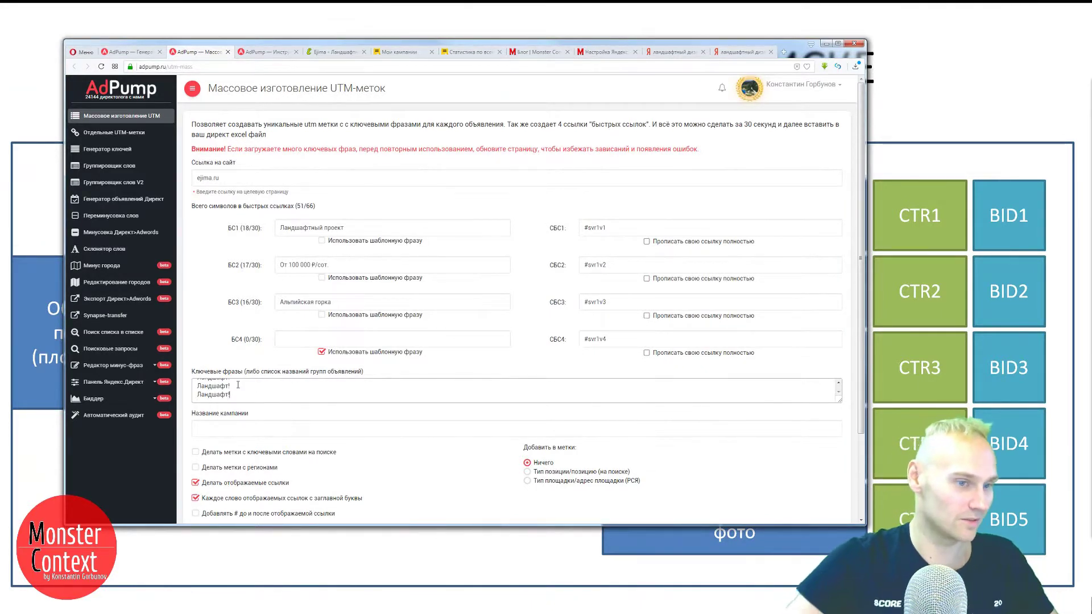
Set the fourth quick link (БС4) text to "Контакты".
left_click(346, 339)
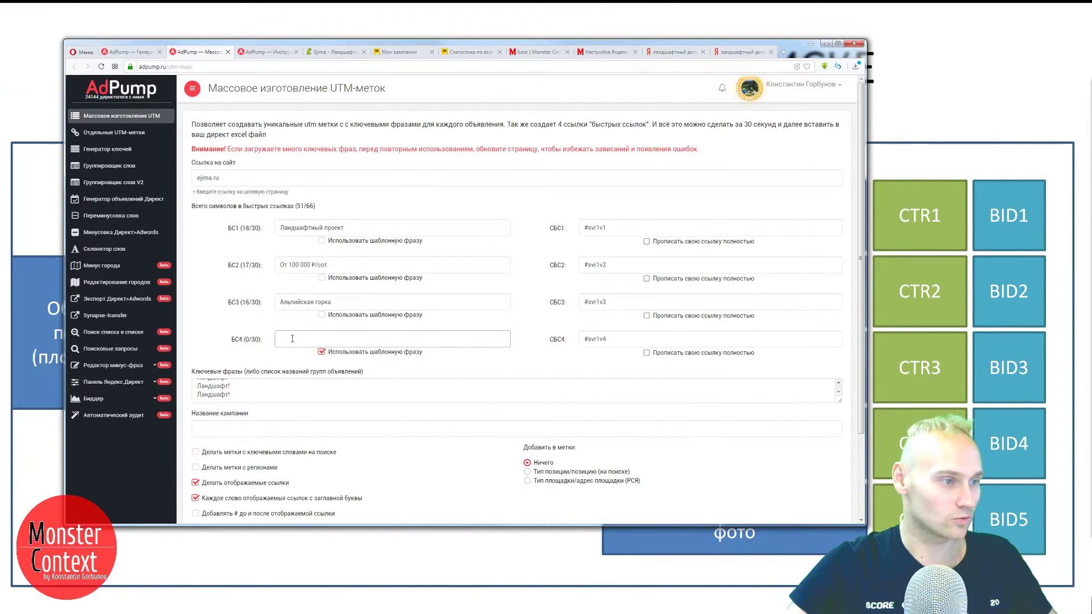
type("Ко")
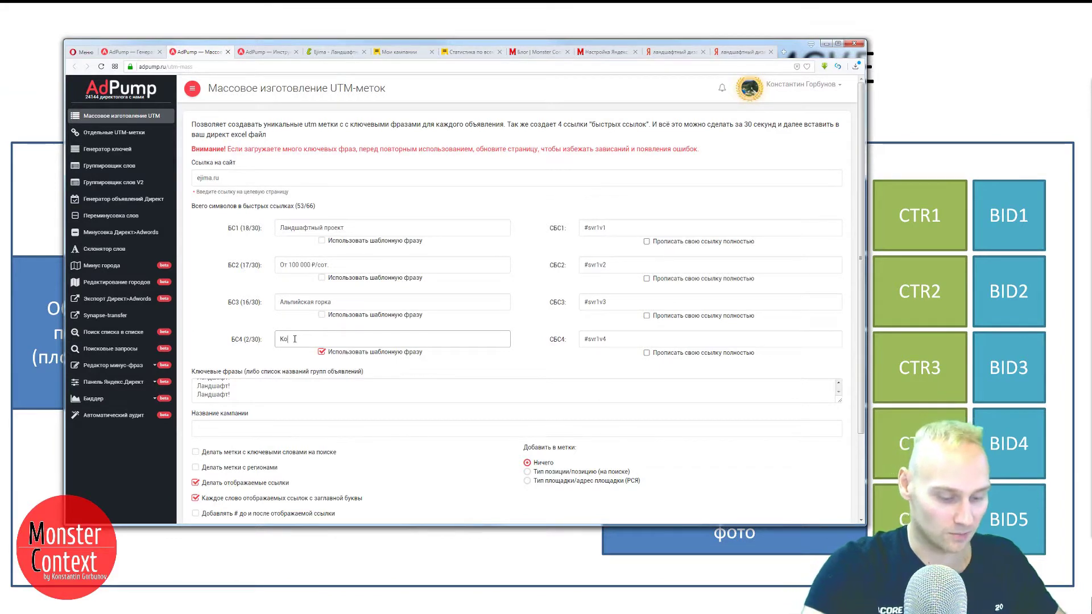
type("нтакты")
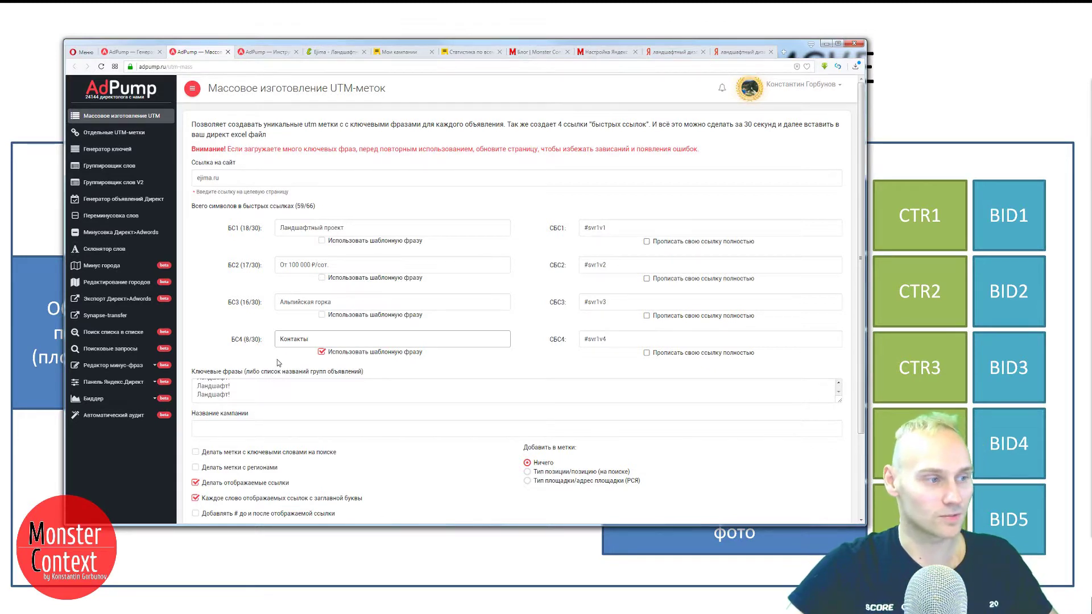
left_click(242, 428)
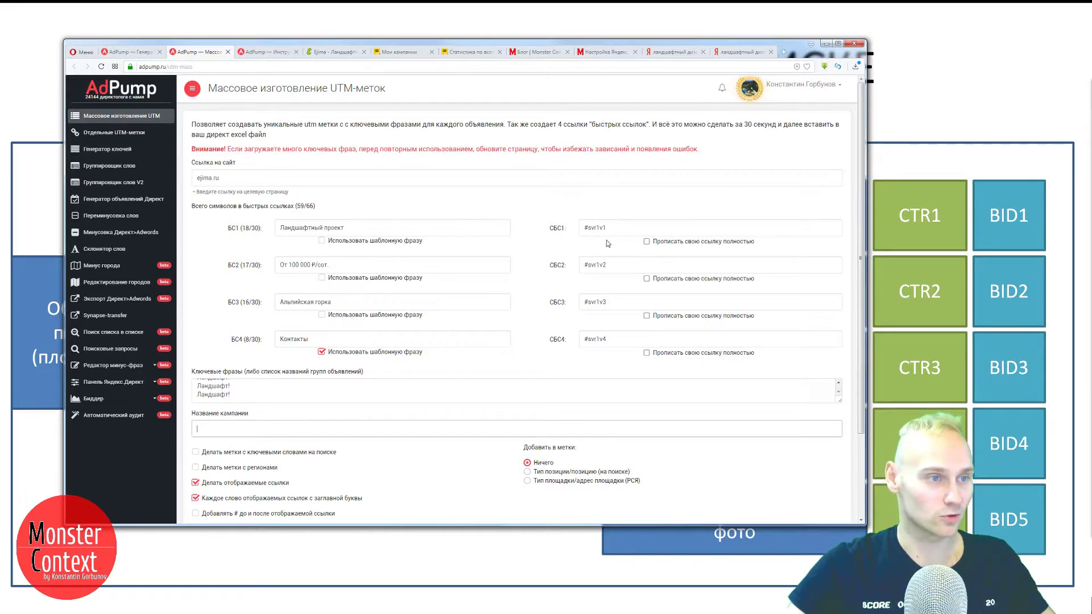
Examine the section anchors in the page addresses of the Monster Context site, such as Результаты and БЕСПЛАТНО, and return to the UTM form.
left_click(837, 548)
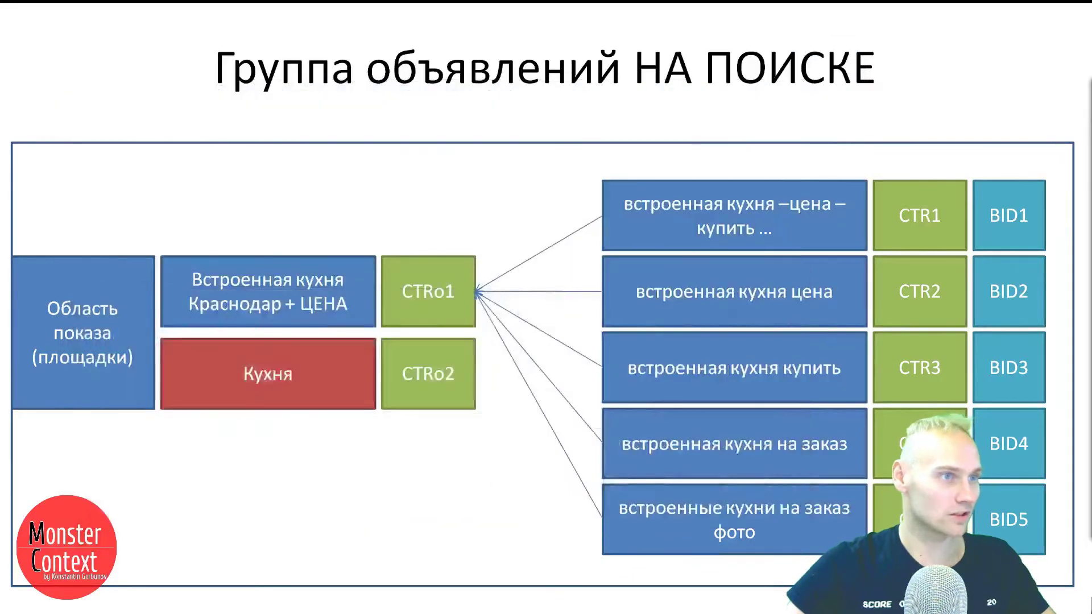
key("alt+Tab")
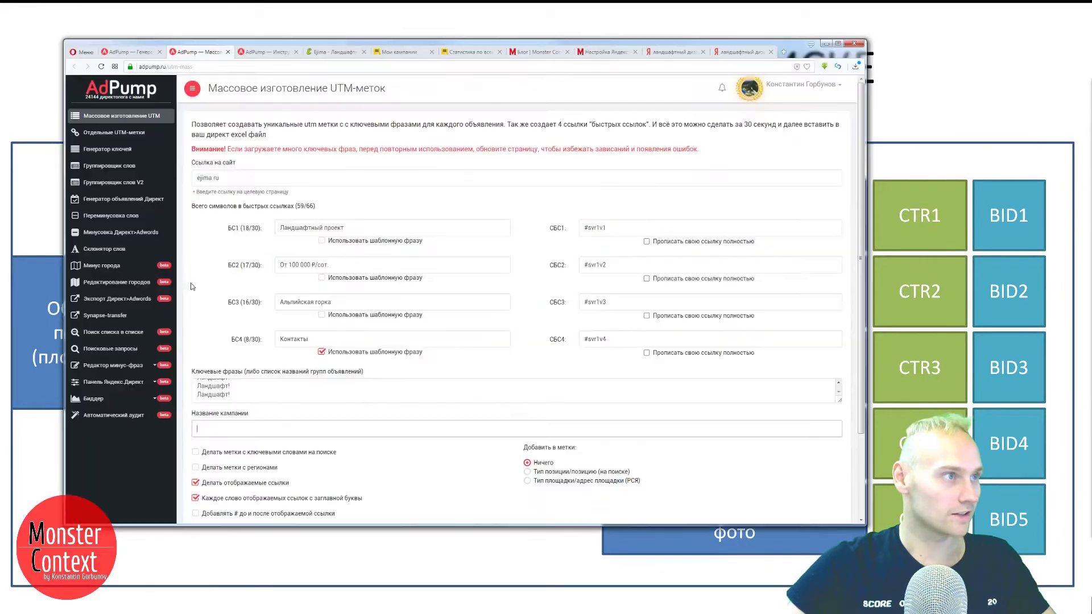
left_click(339, 54)
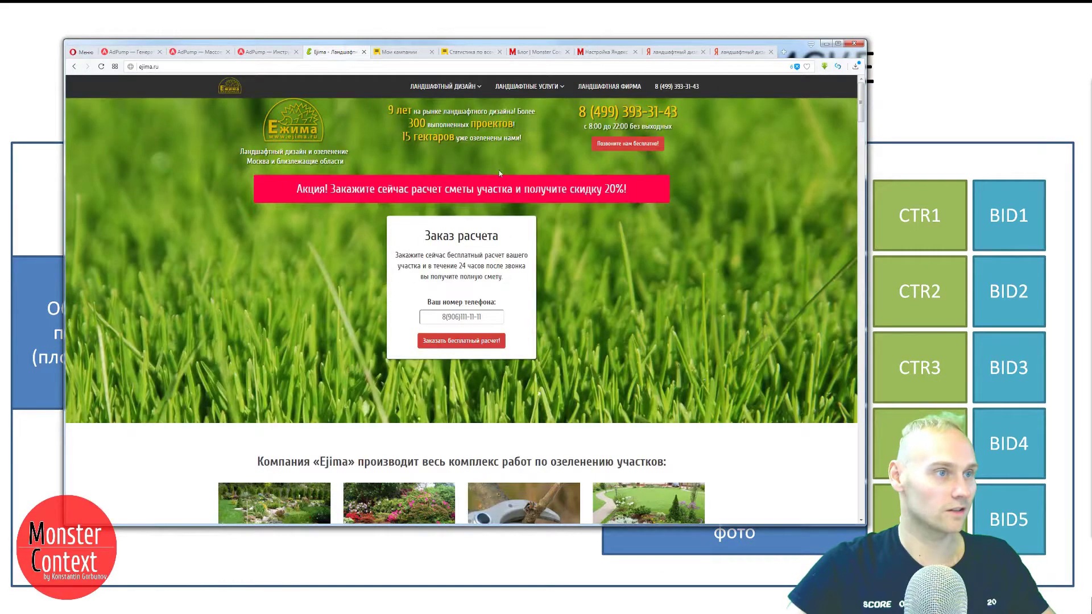
left_click(599, 54)
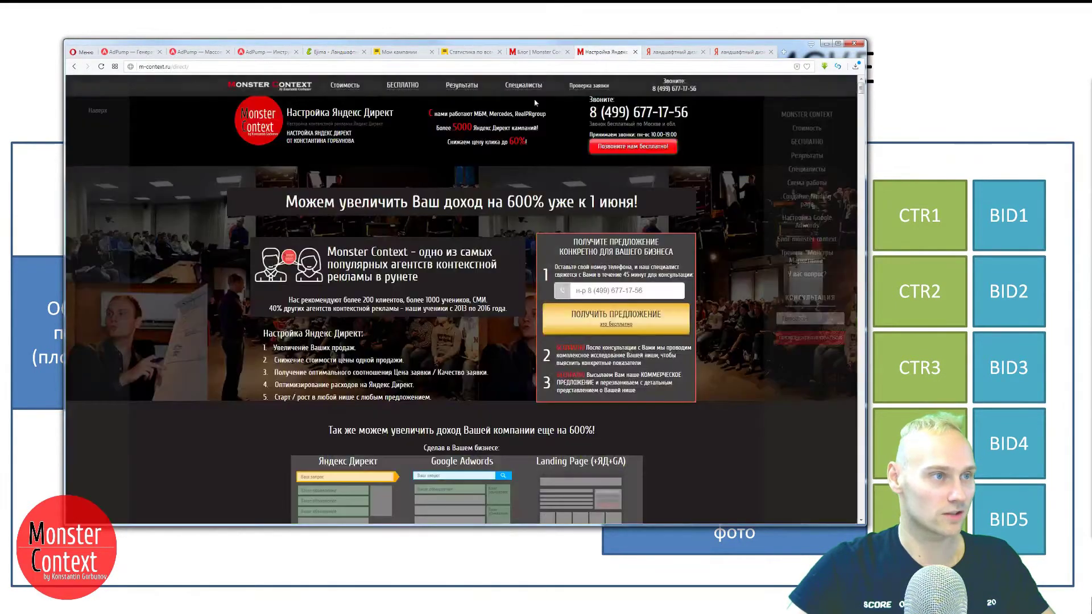
left_click(462, 89)
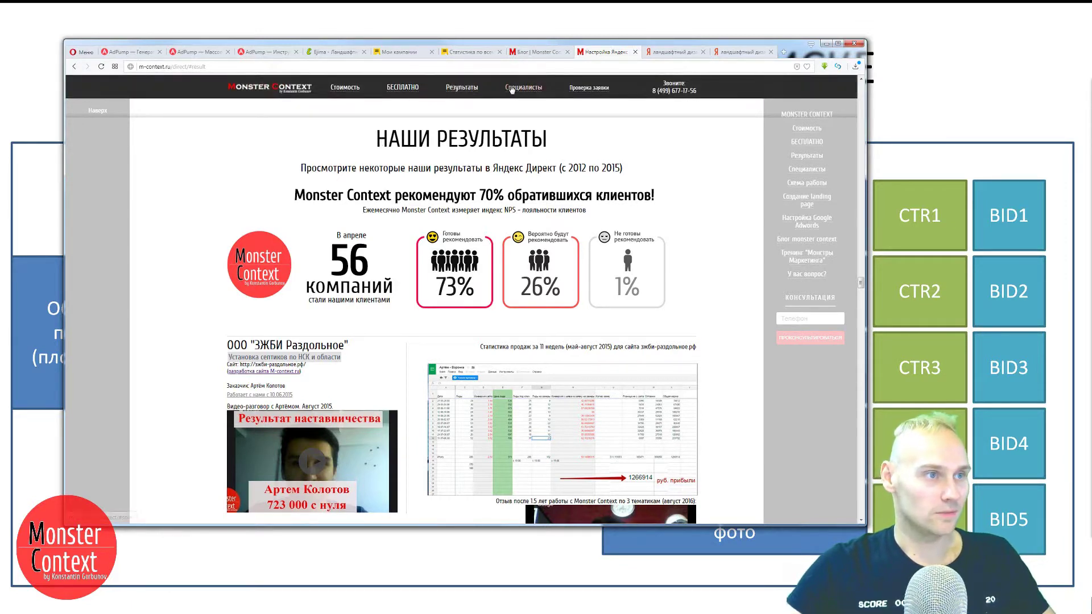
left_click(407, 89)
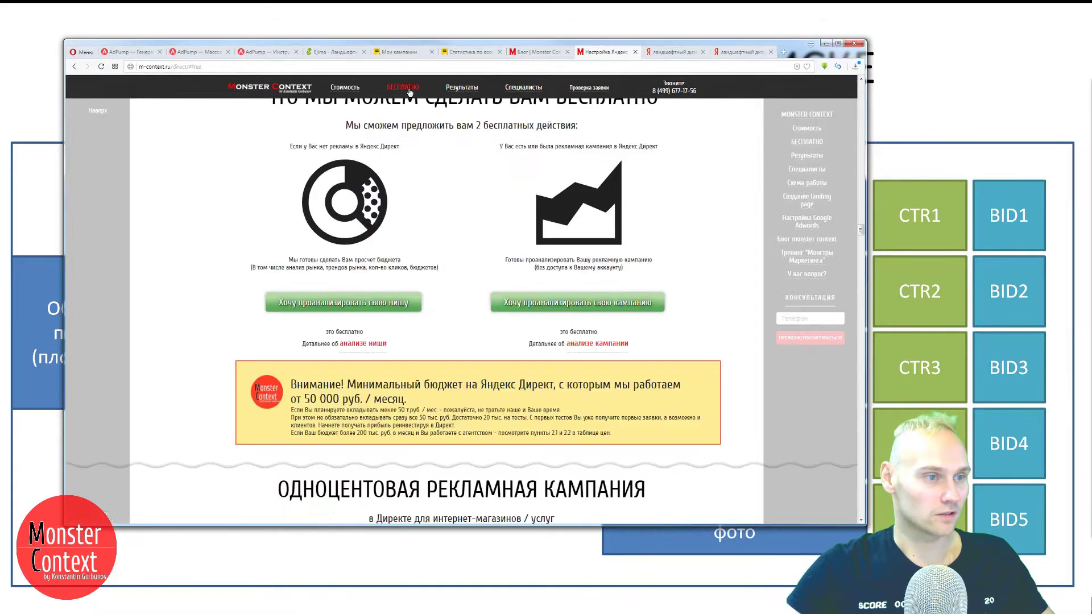
left_click(462, 91)
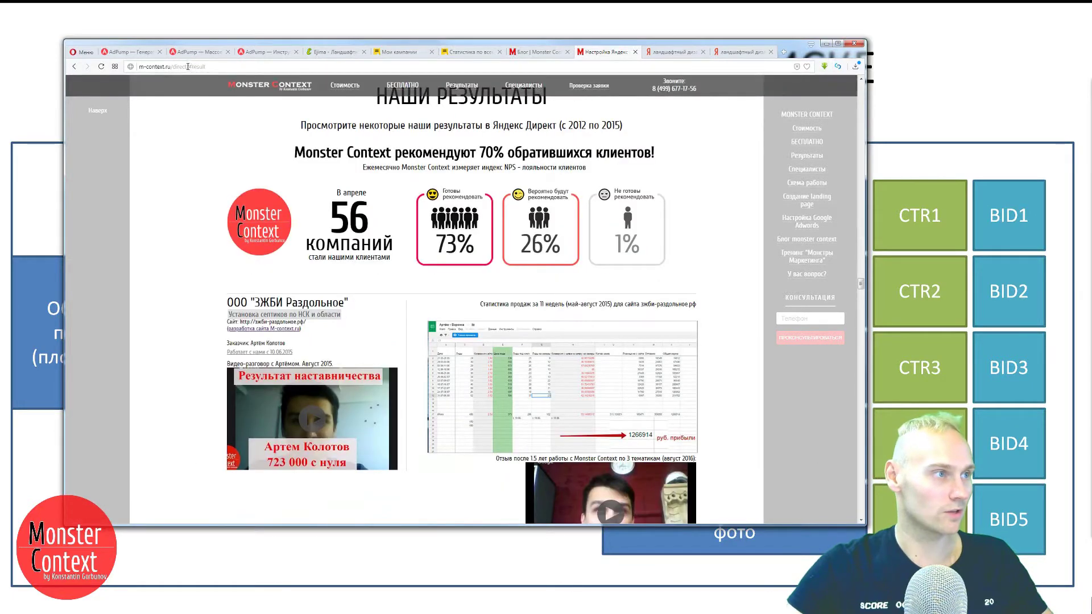
left_click(155, 68)
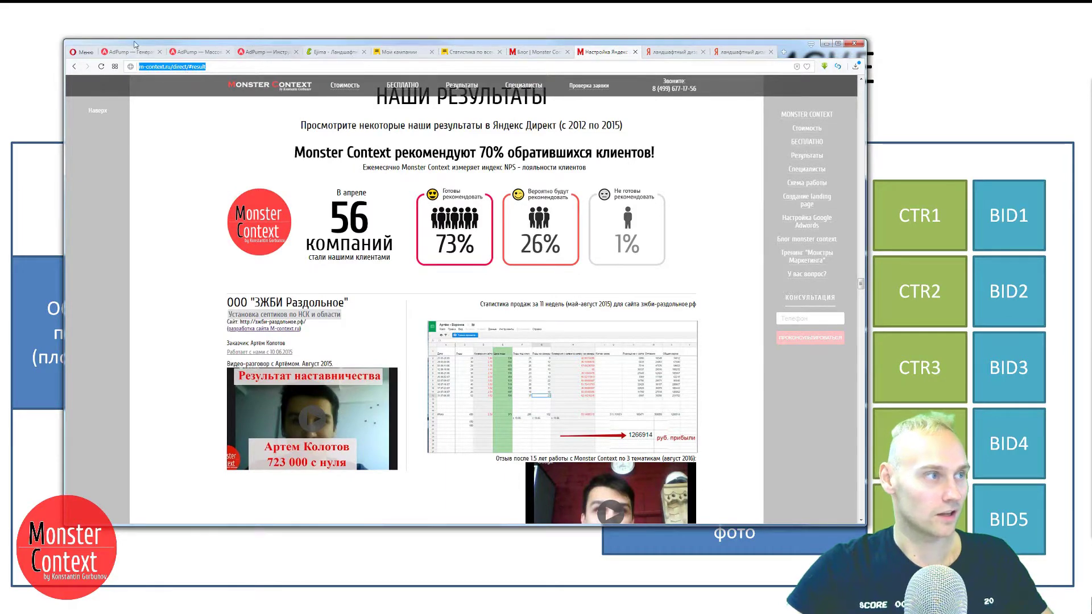
left_click(180, 53)
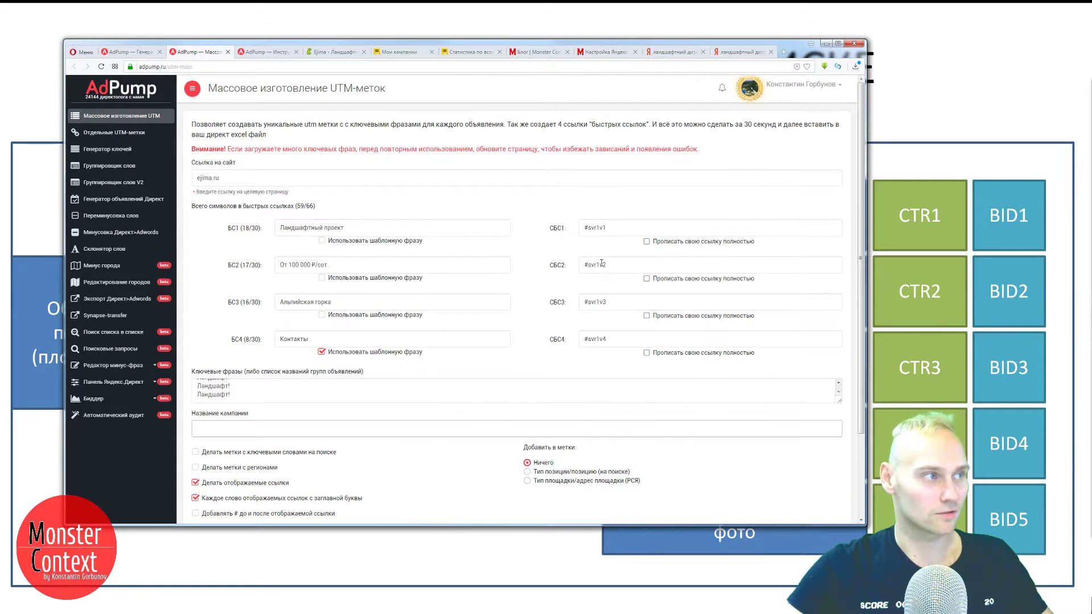
Open the Альпийская горка page from the landscape services on the ejima.ru site and copy its address.
left_click(662, 355)
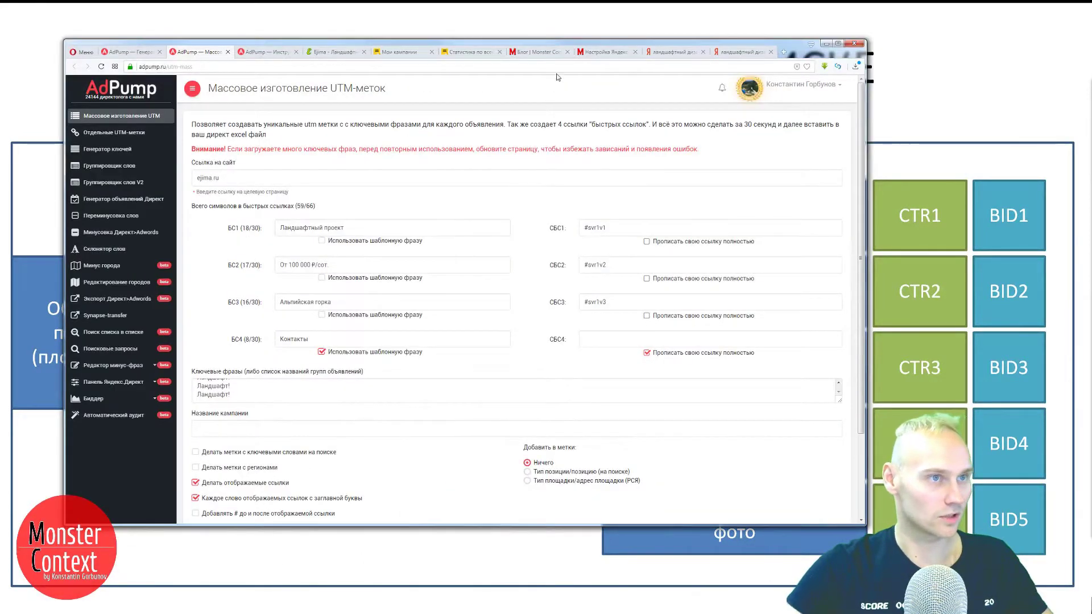
left_click(647, 353)
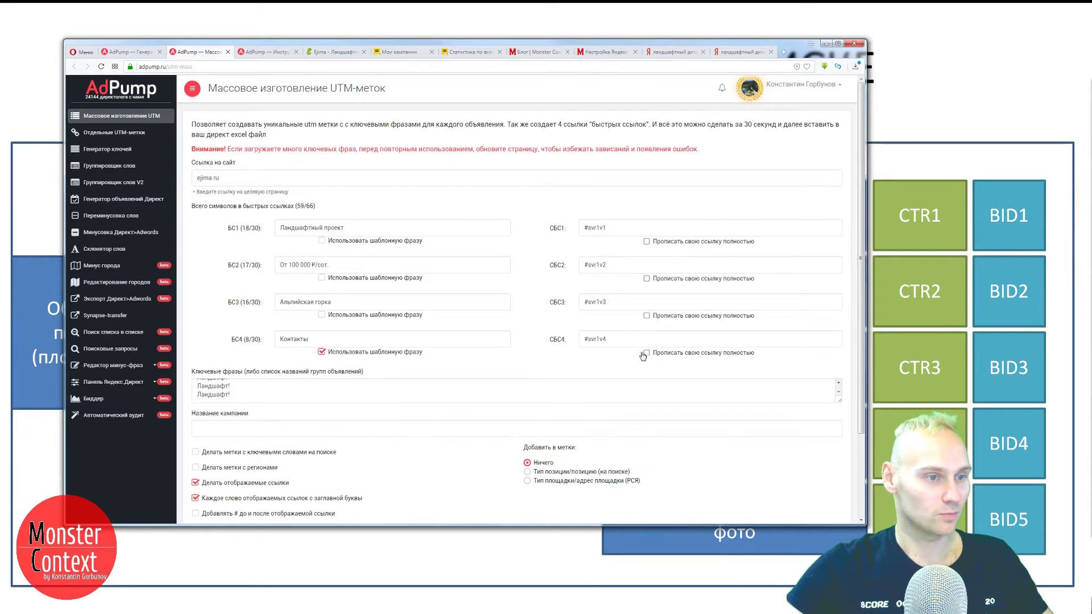
left_click(320, 54)
mouse_move(527, 87)
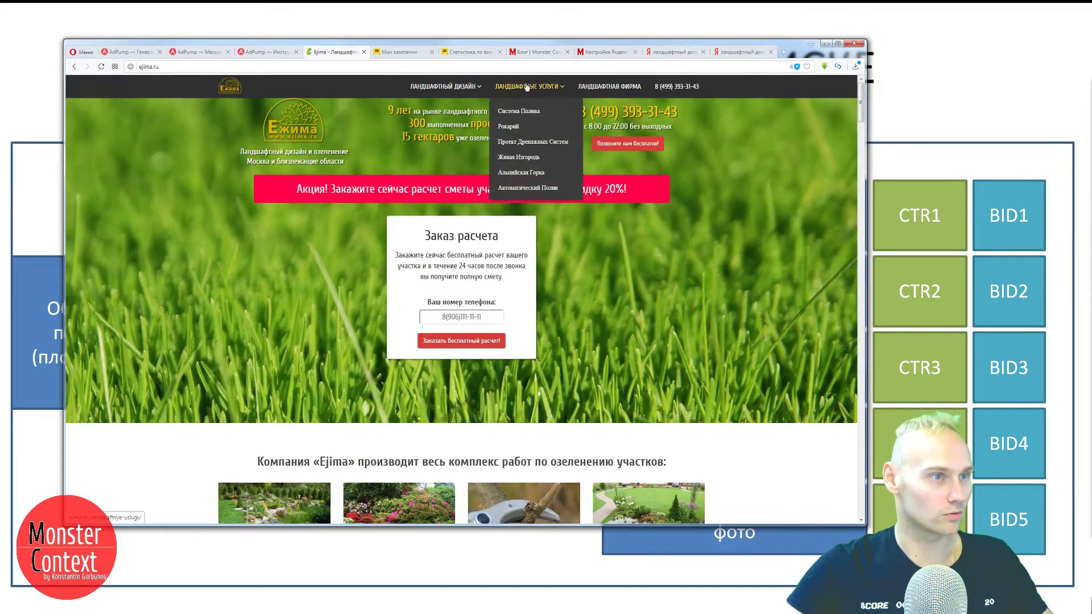
left_click(521, 174)
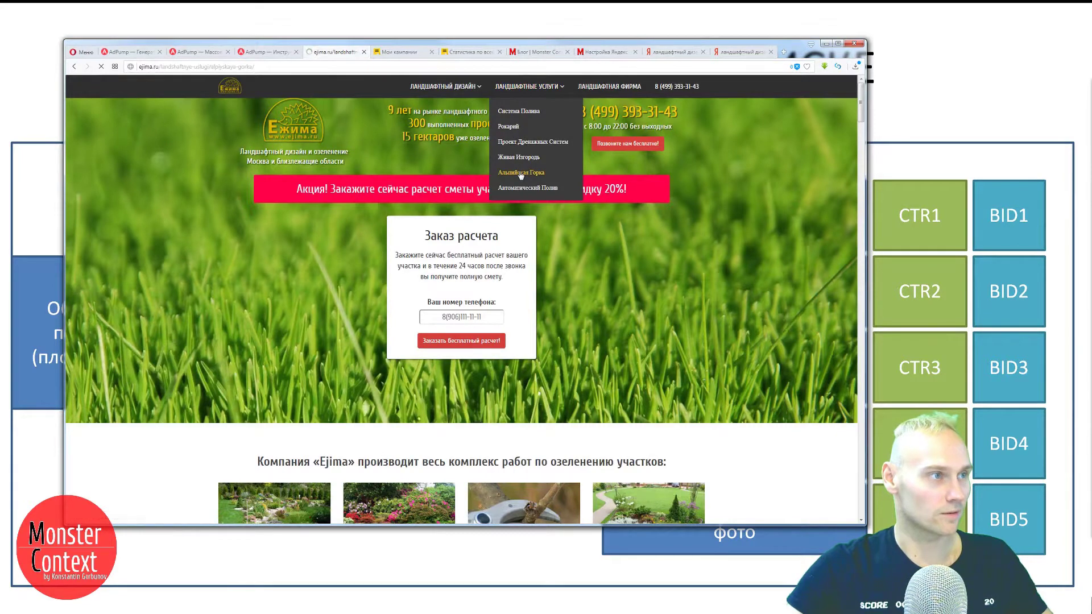
left_click(260, 67)
key("ctrl+c")
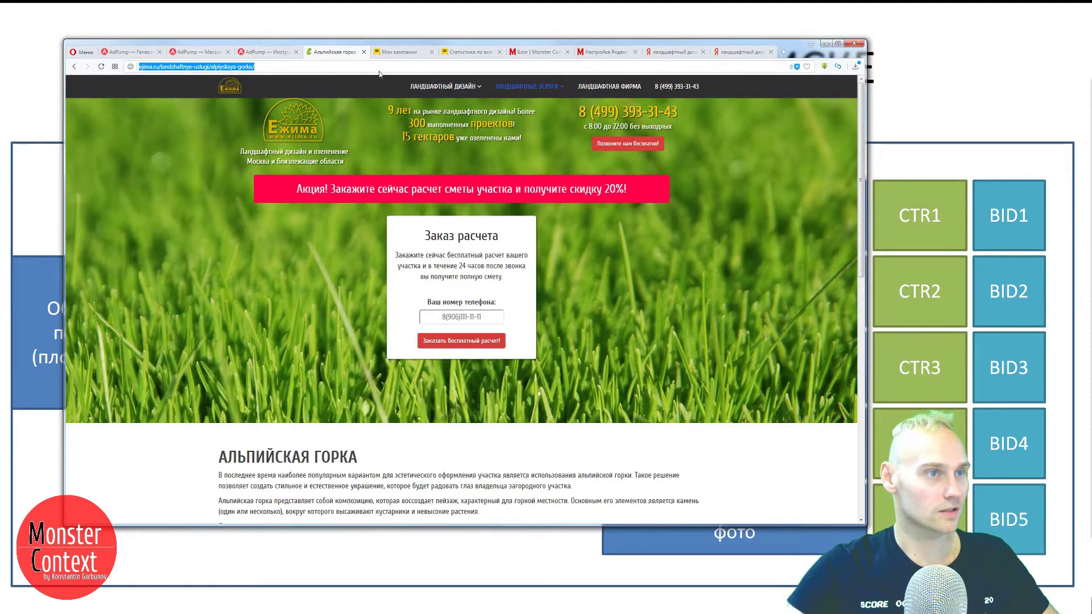
left_click(190, 52)
left_click_drag(625, 302, 577, 302)
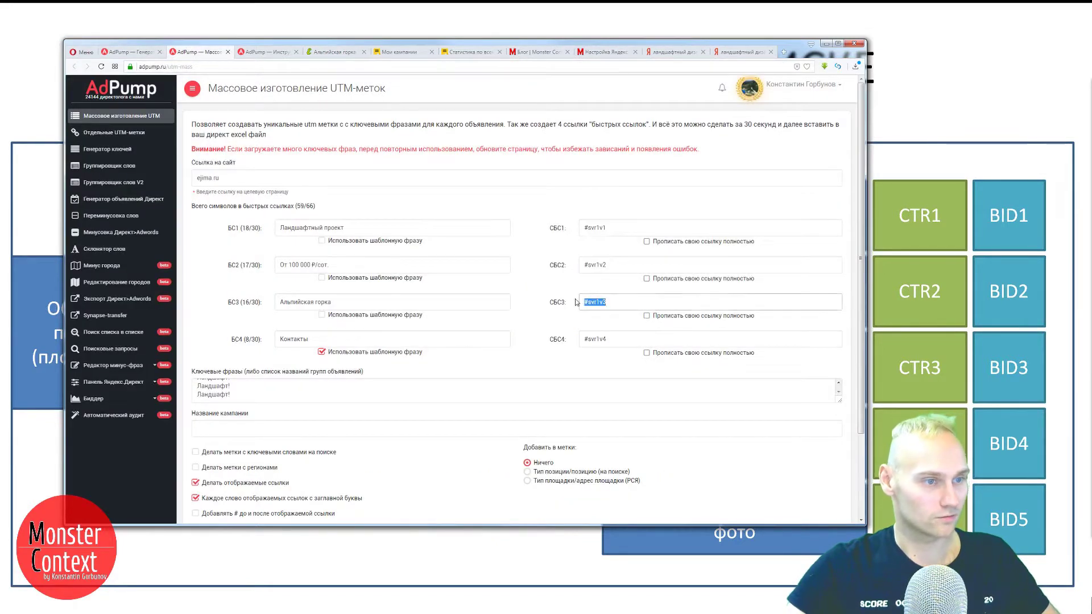
left_click(647, 316)
left_click(625, 304)
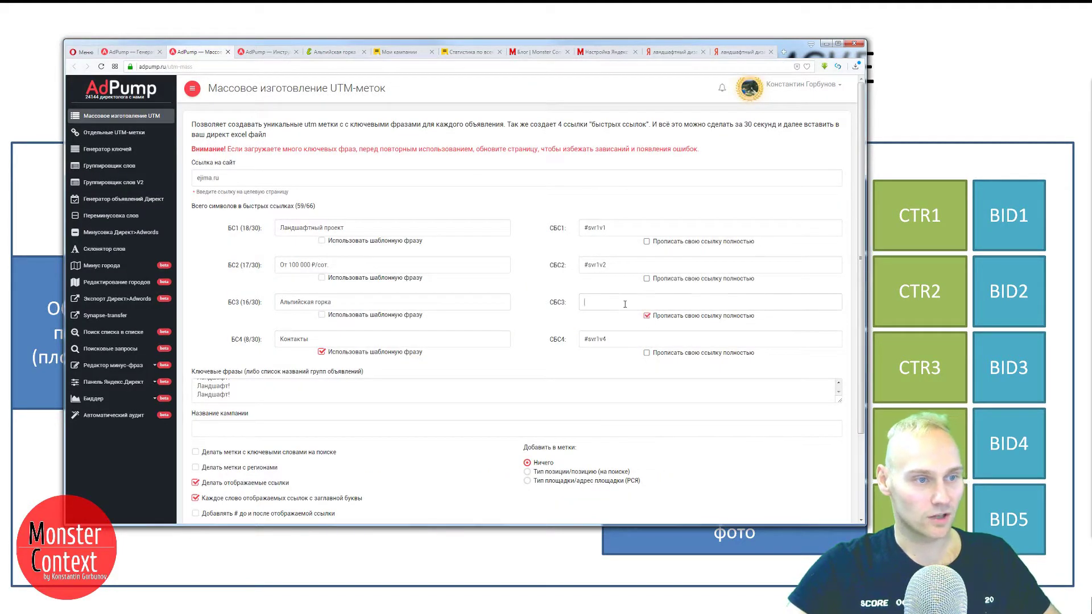
key("ctrl+v")
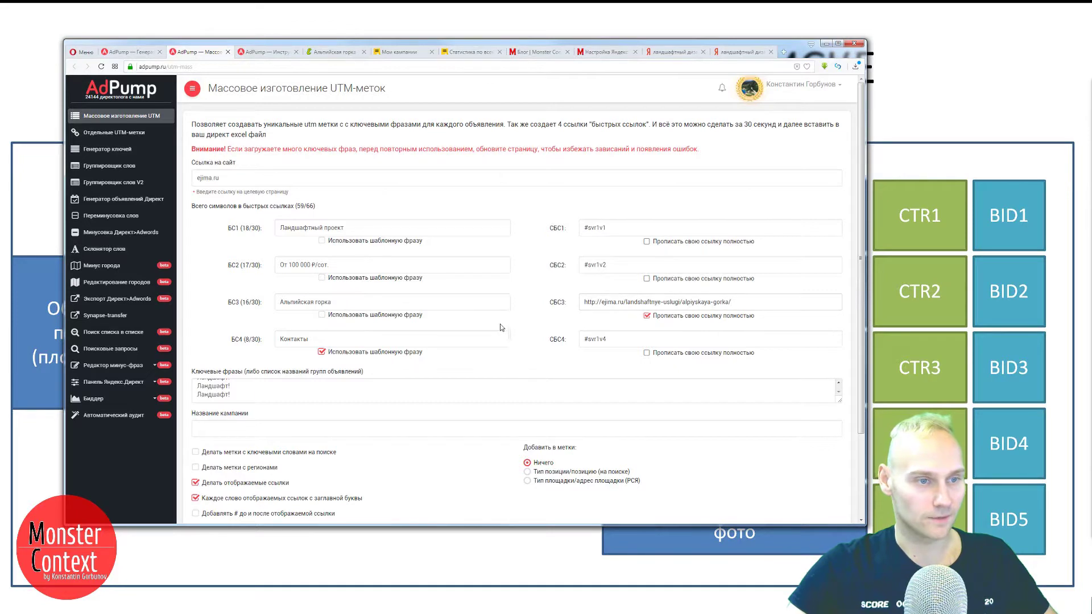
Enlarge the key phrases box in the UTM form to show more of the Ландшафт! list.
scroll(504, 327, "down", 2)
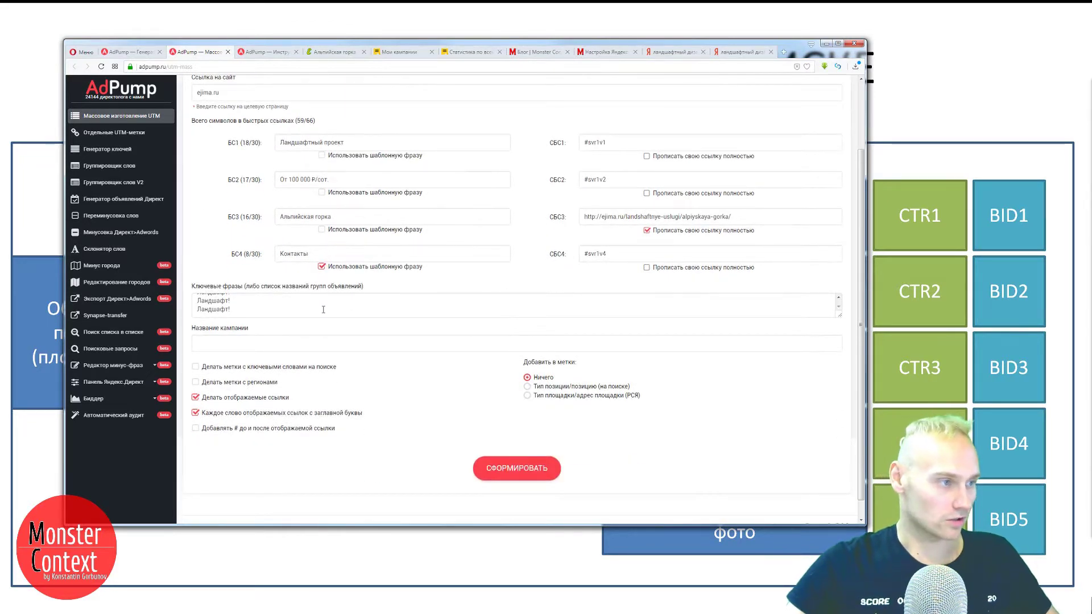
scroll(682, 319, "down", 1)
left_click_drag(840, 296, 837, 417)
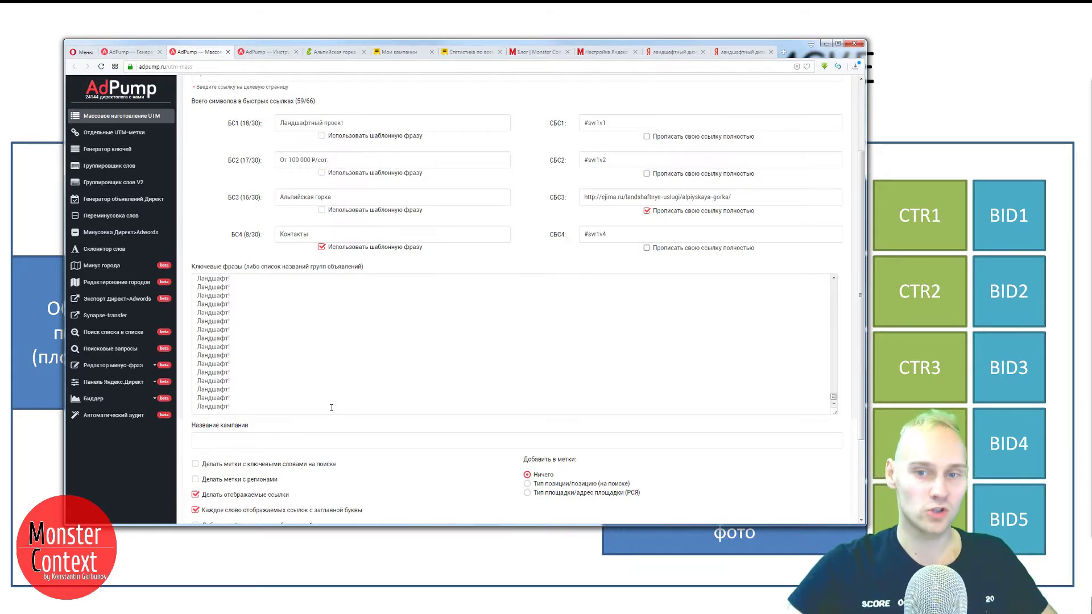
Set the campaign name (Название кампании) to poisk_landscape_des.
left_click(312, 439)
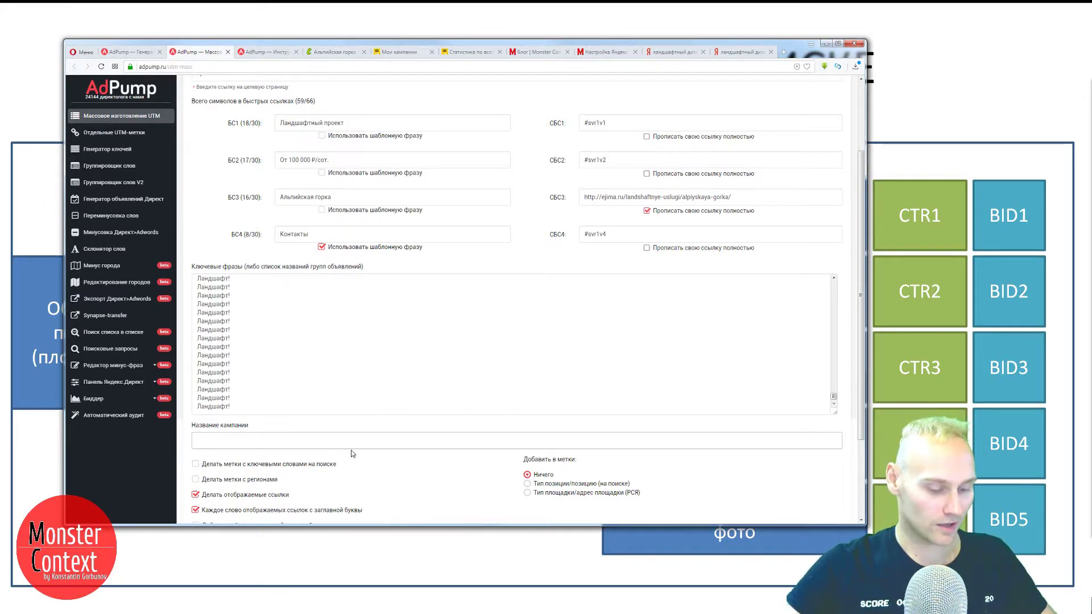
type("эщшыл")
key("ctrl+a")
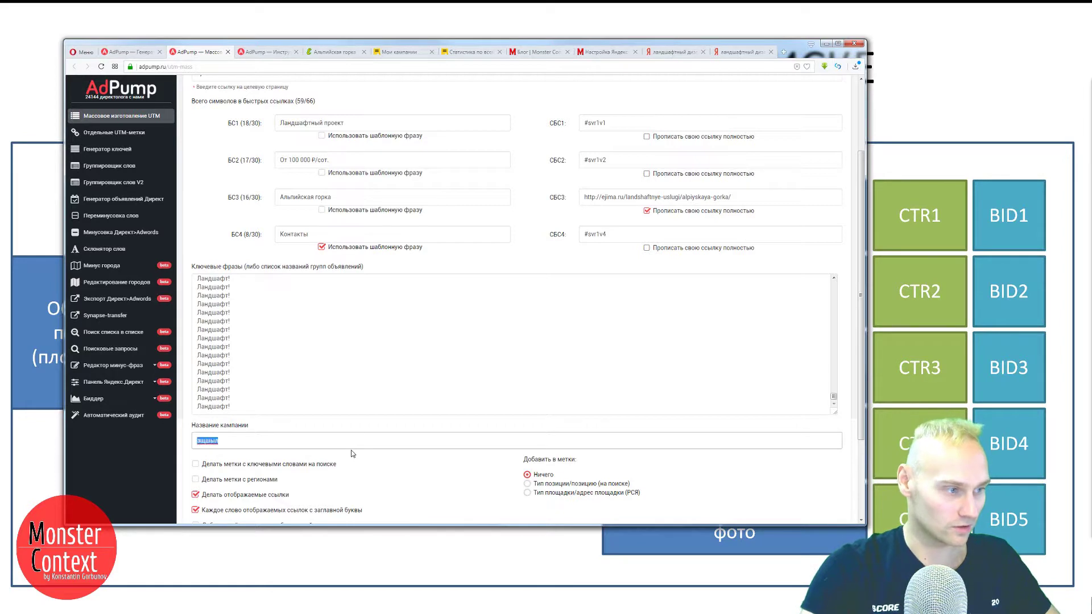
type("poisk_la")
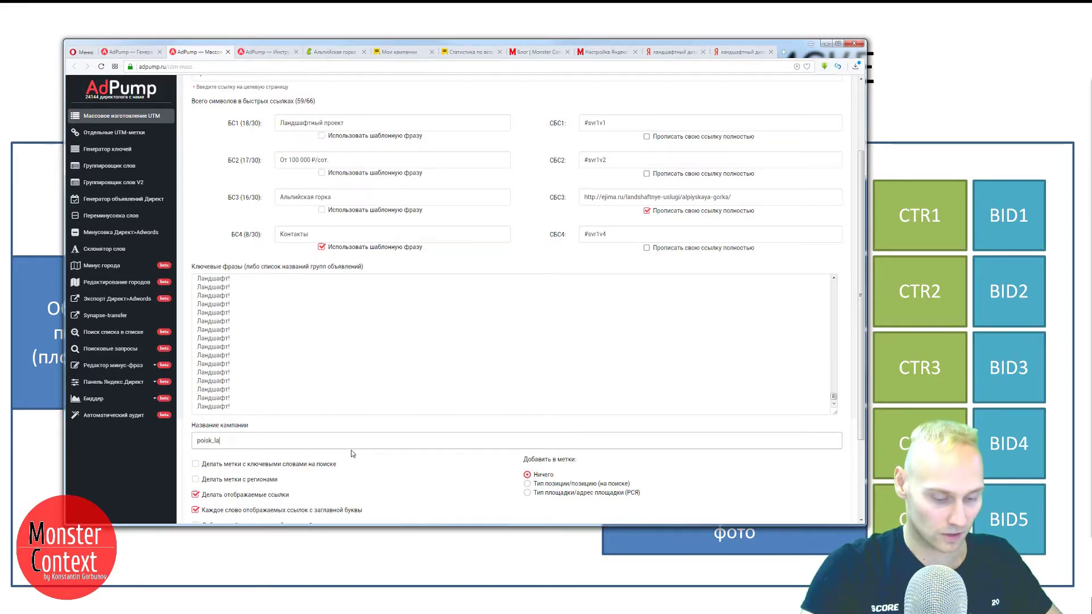
type("ndscape")
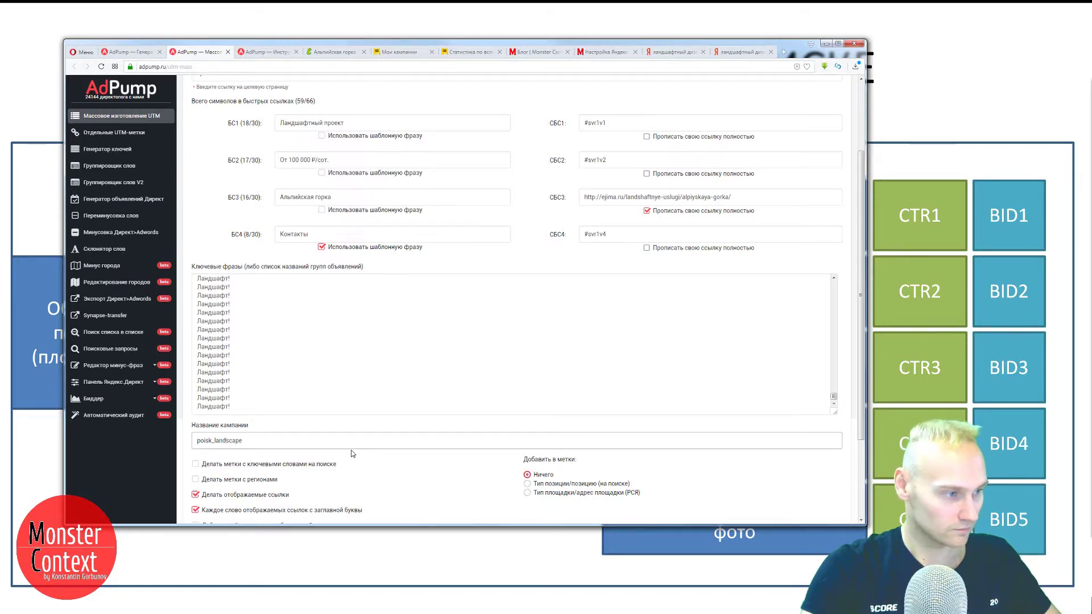
type("_des")
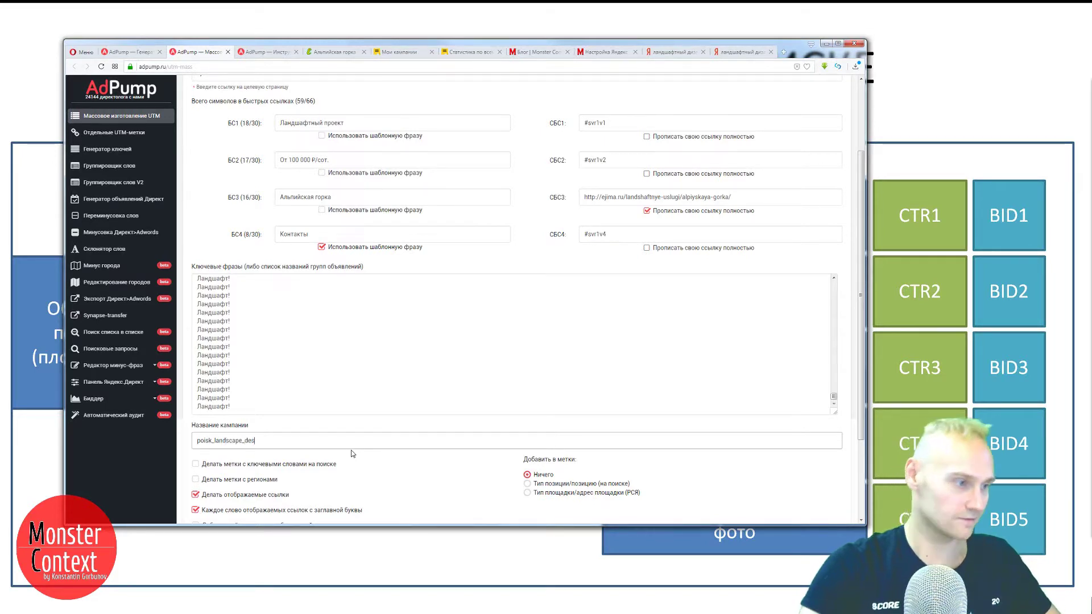
scroll(463, 455, "down", 3)
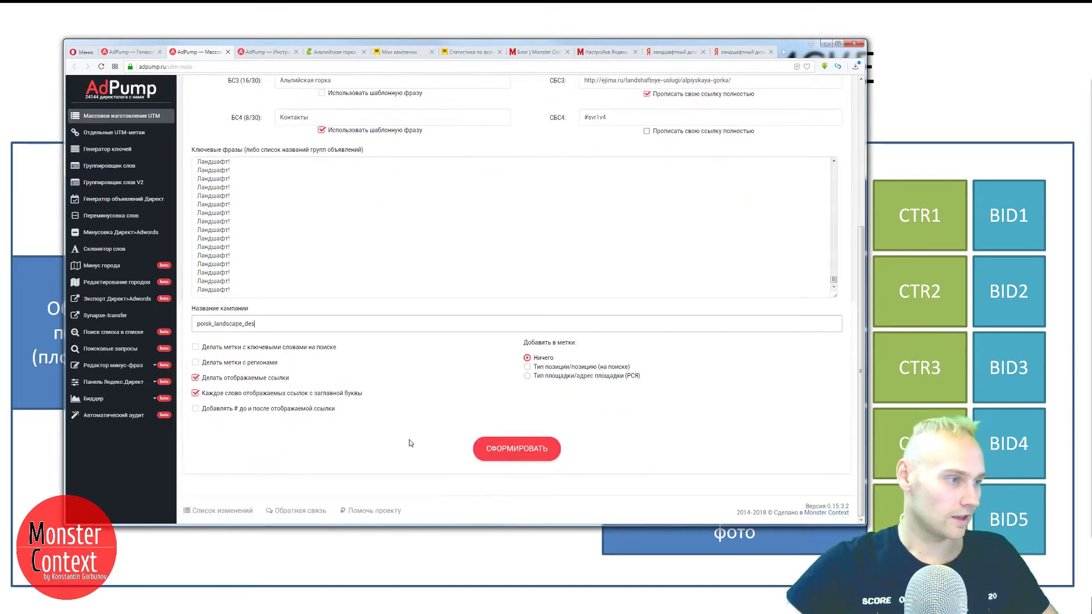
left_click(260, 329)
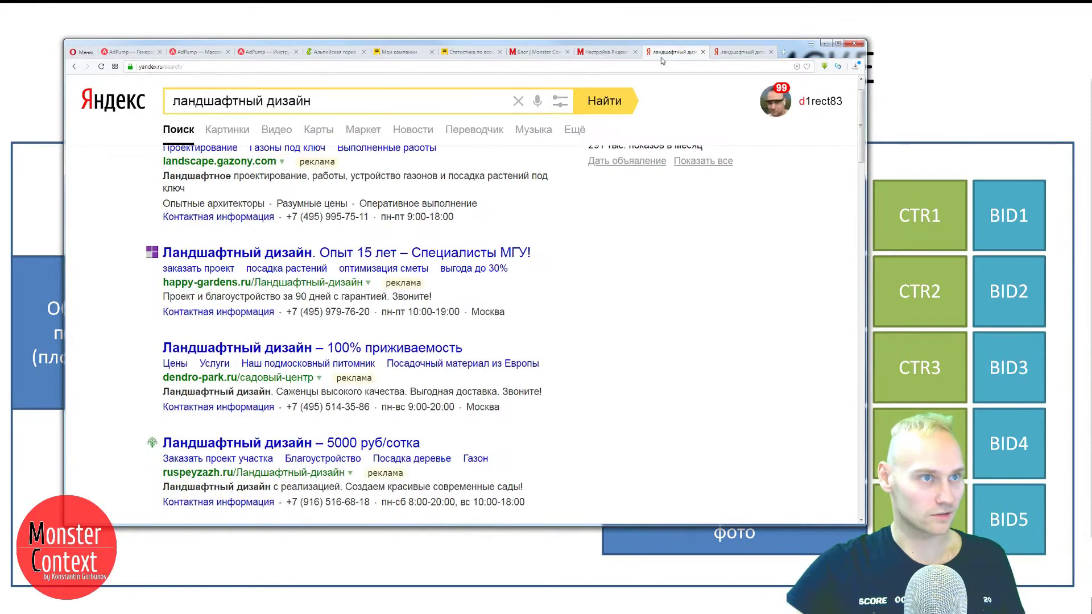
Examine the display links of the ландшафтный дизайн ads in the Yandex results, such as Ландшафтный-дизайн, and return to the UTM form.
scroll(454, 171, "up", 1)
scroll(453, 170, "up", 1)
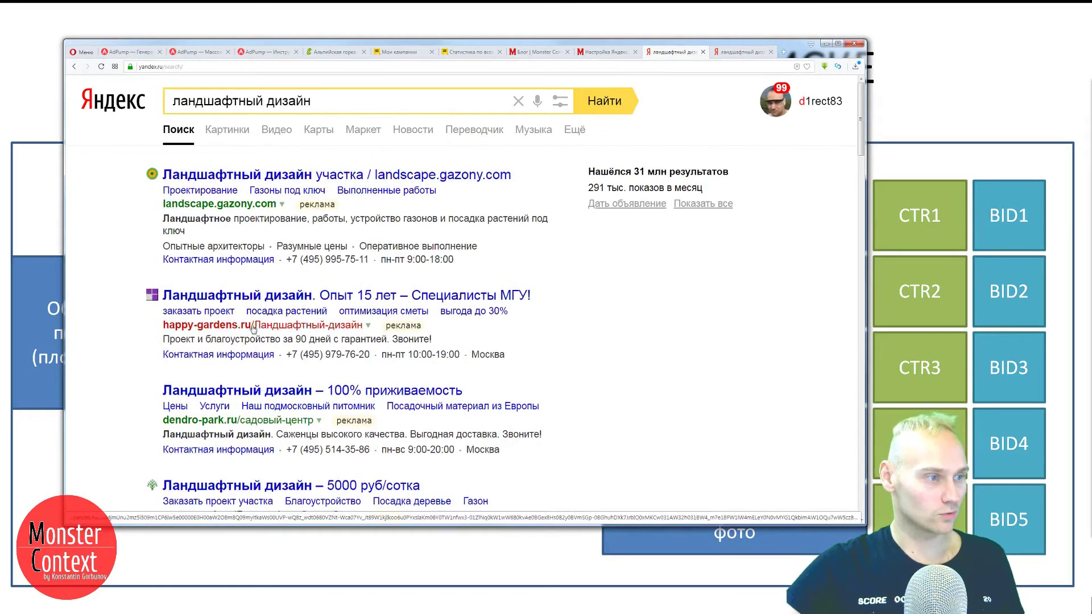
left_click_drag(255, 329, 363, 329)
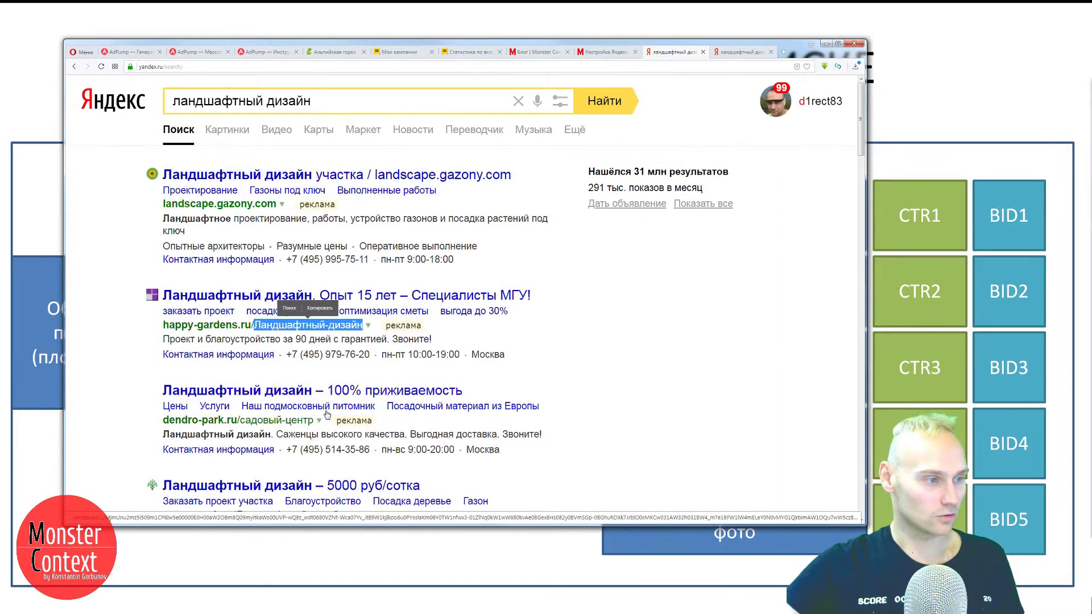
scroll(232, 436, "down", 2)
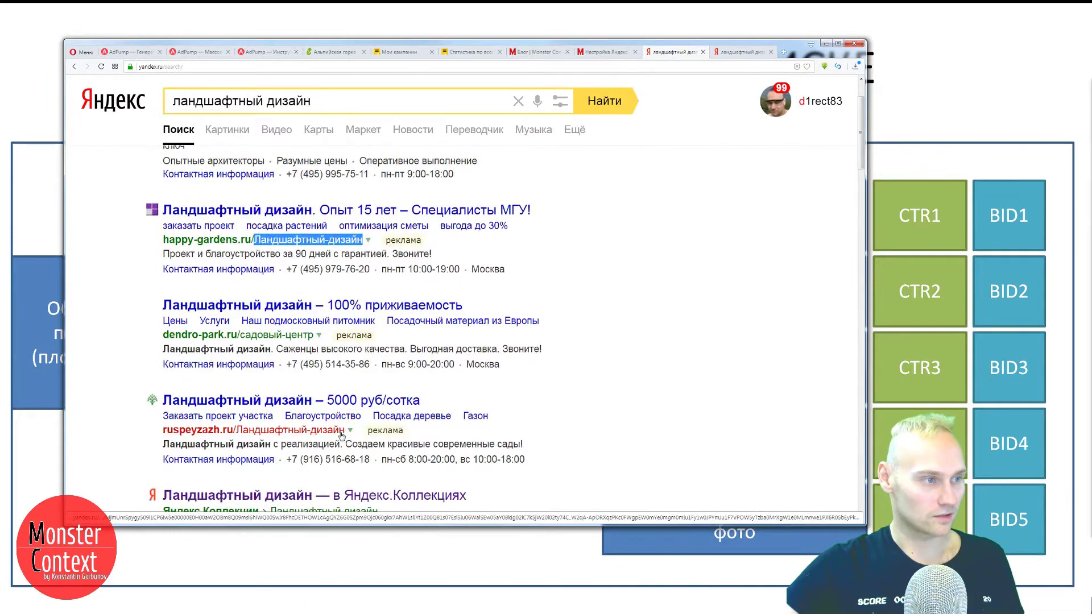
scroll(314, 265, "up", 2)
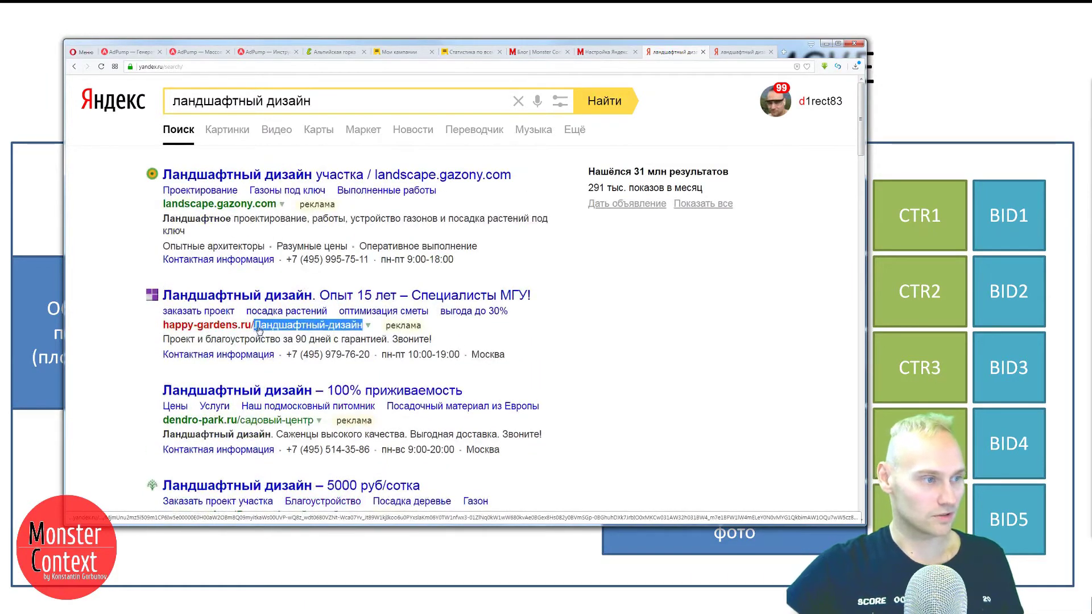
scroll(238, 350, "down", 4)
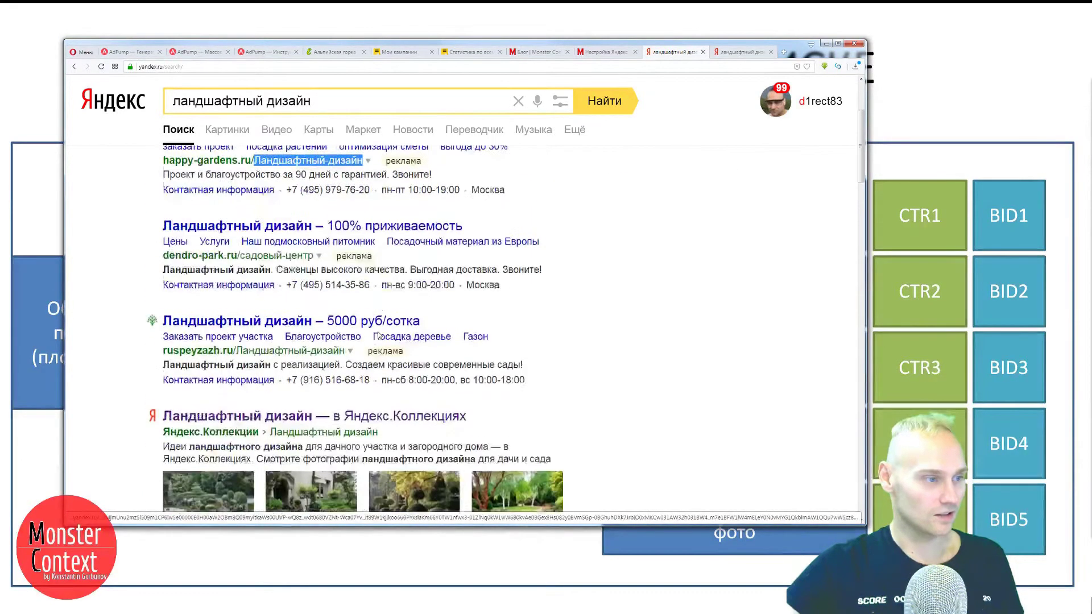
left_click_drag(237, 349, 345, 351)
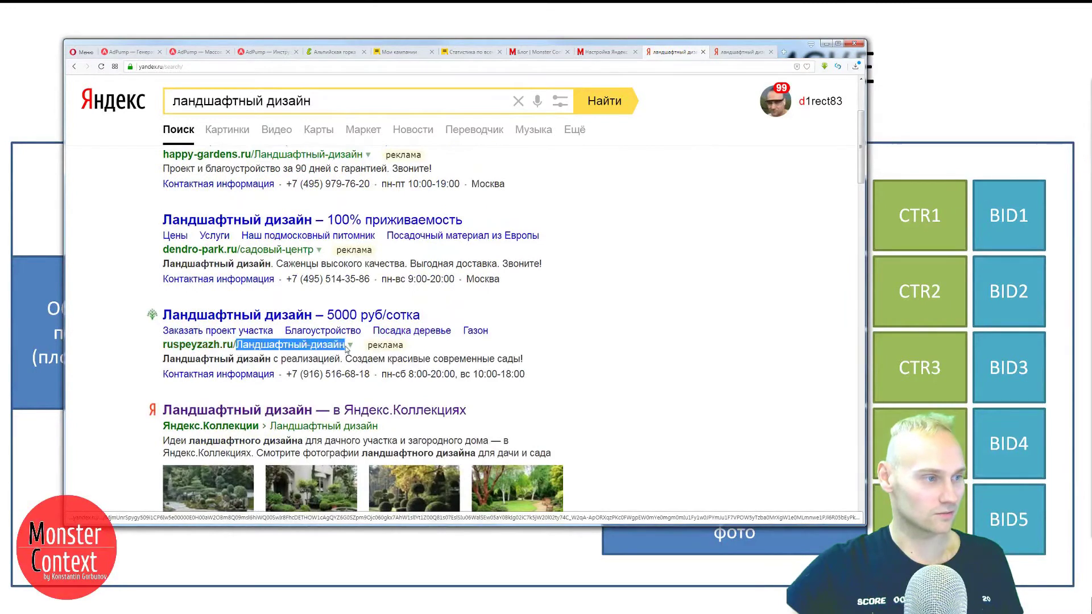
left_click(195, 54)
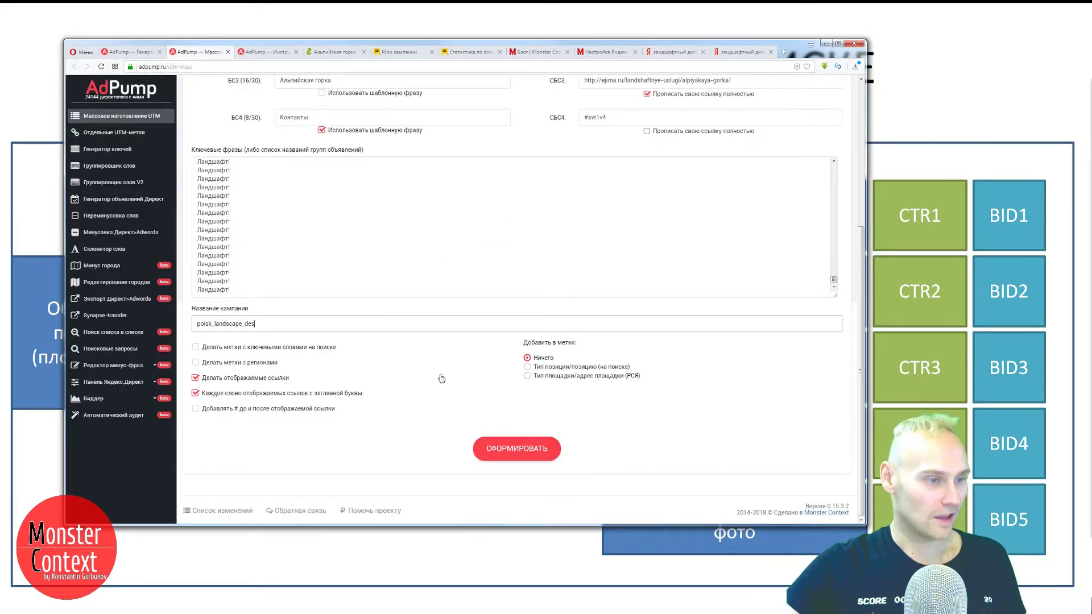
Add the position type and position for search (Тип позиции/позицию) to the tags, generate the links and confirm the result as correct.
left_click(540, 369)
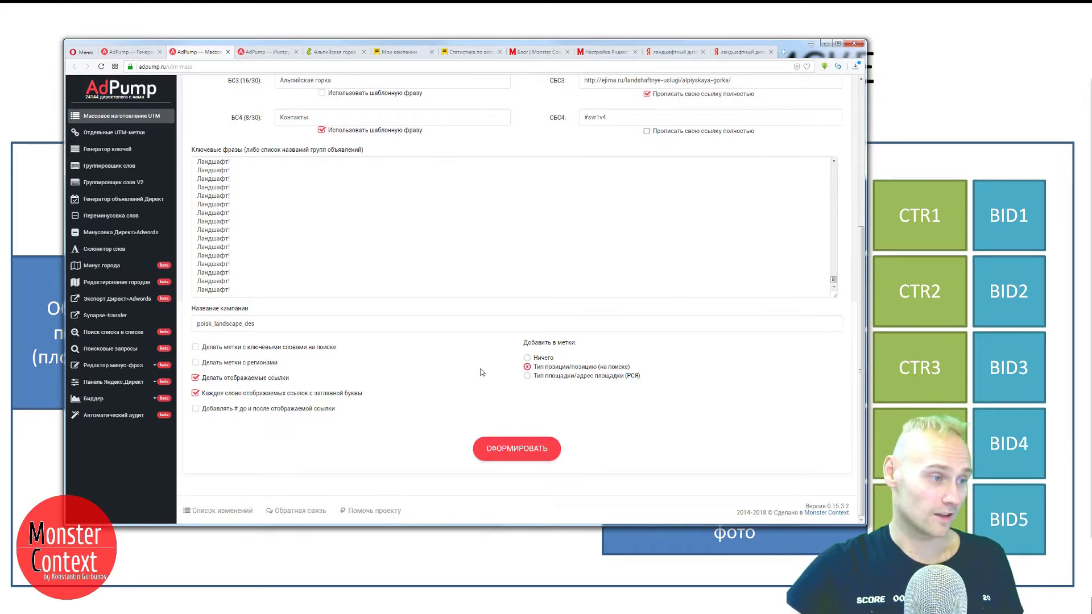
scroll(484, 370, "up", 4)
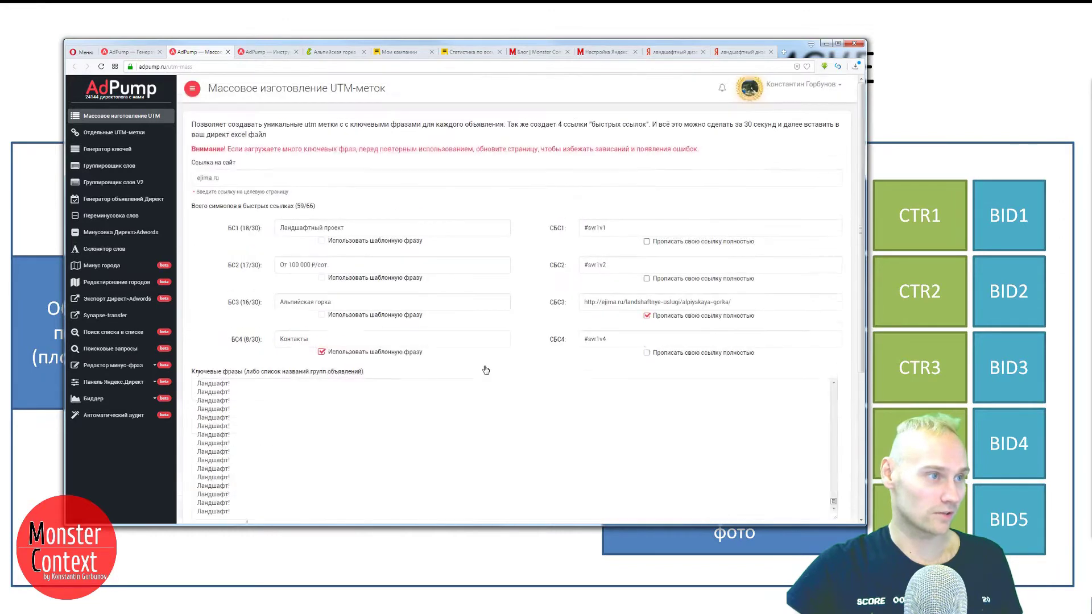
scroll(521, 367, "down", 4)
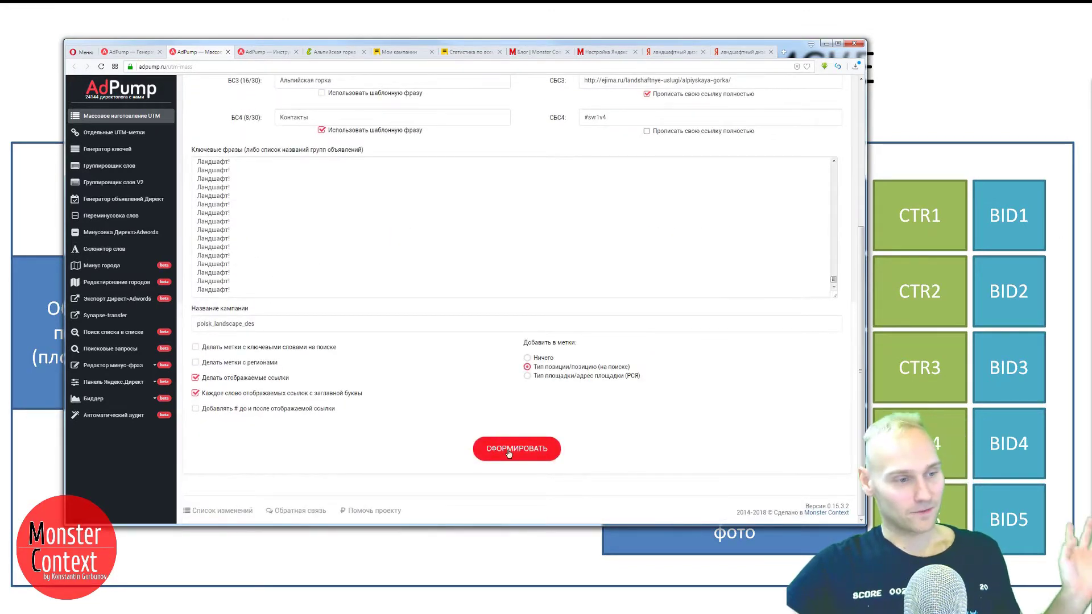
left_click(509, 454)
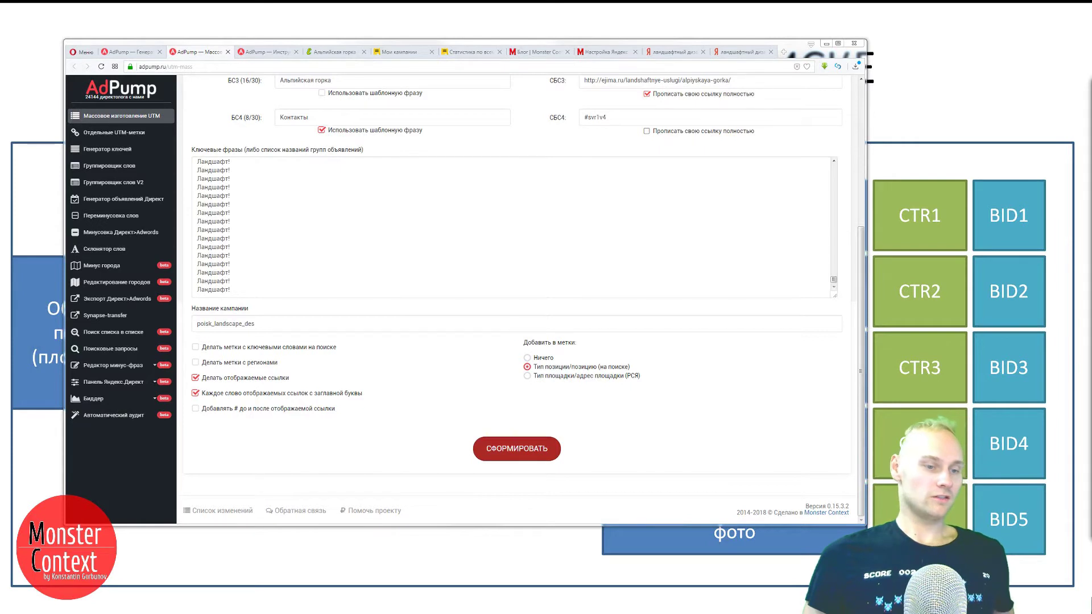
left_click(517, 449)
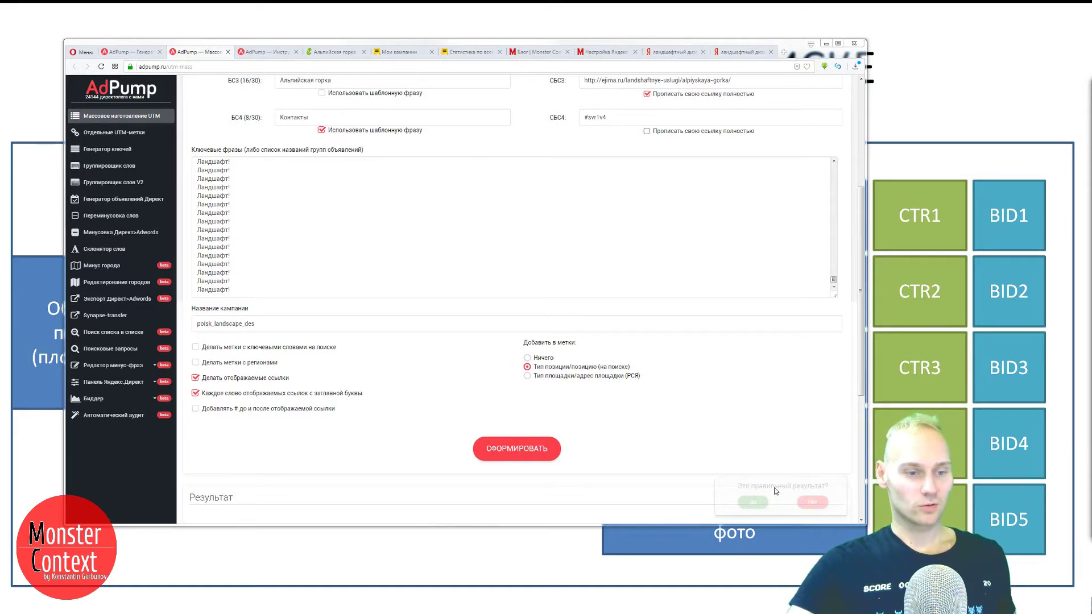
left_click(753, 502)
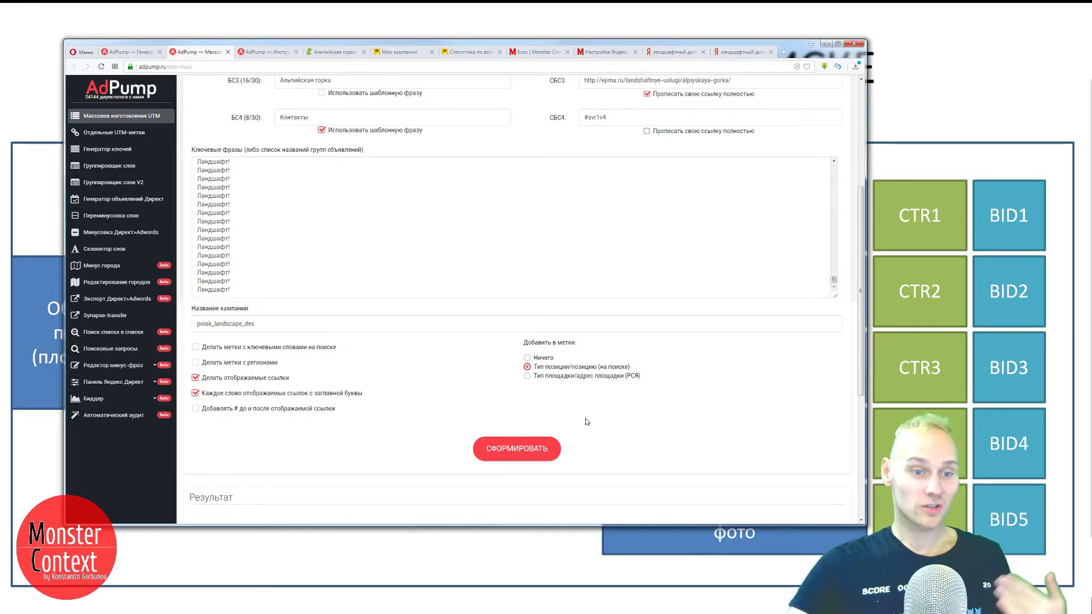
Review the generated results against the form settings and copy the list of main links under Ссылка.
scroll(589, 425, "down", 3)
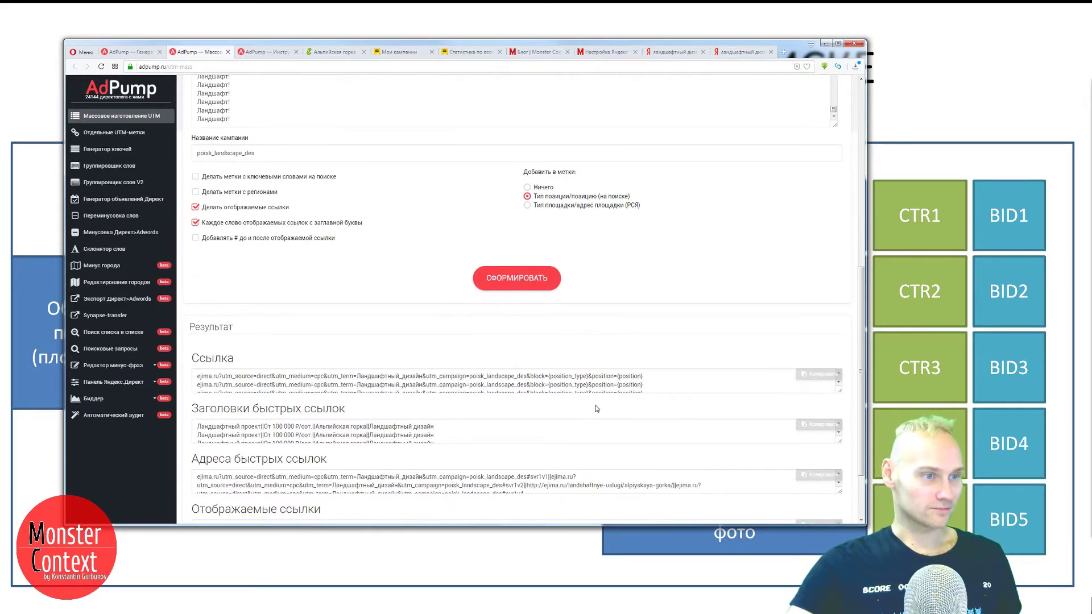
scroll(597, 409, "up", 5)
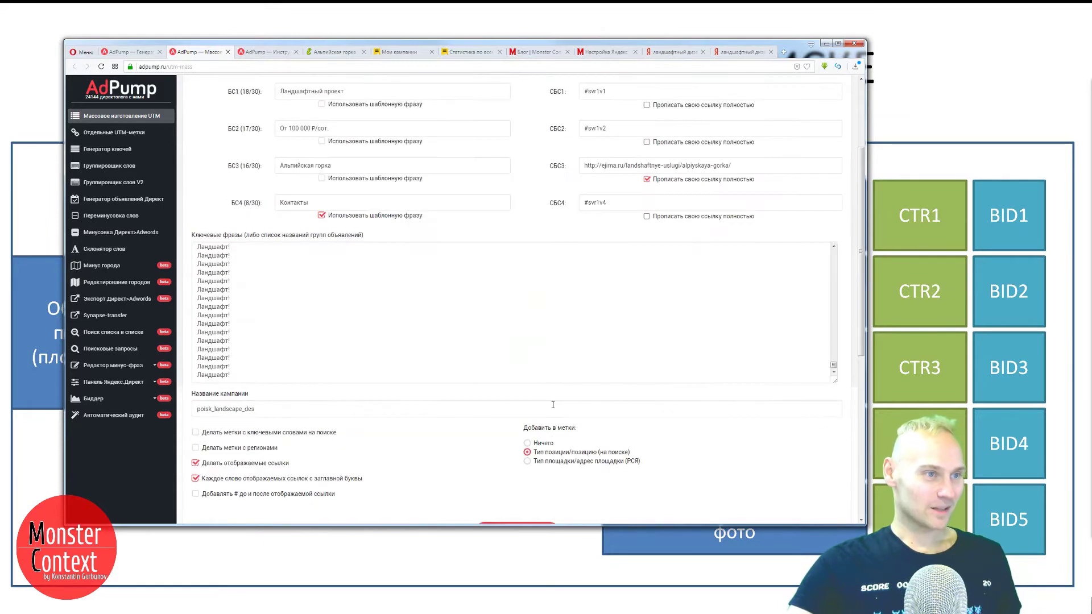
scroll(504, 404, "down", 4)
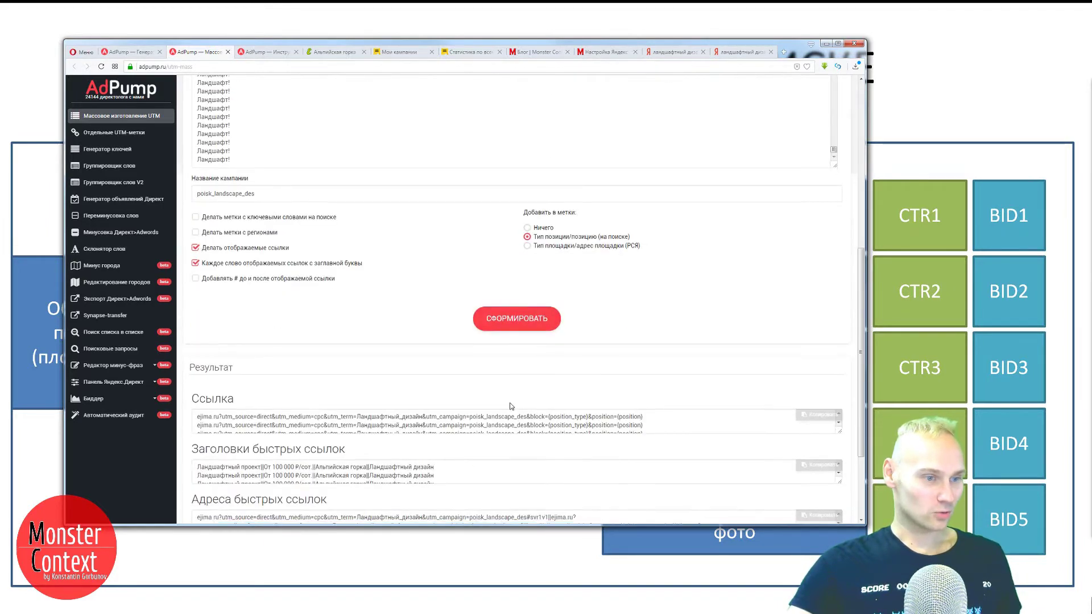
scroll(510, 406, "down", 1)
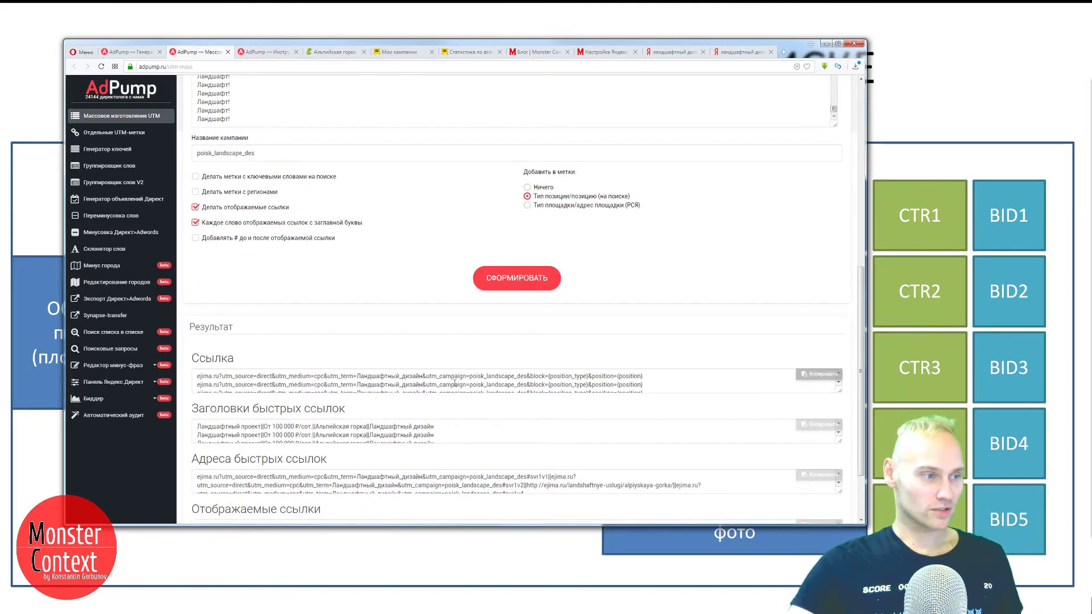
left_click(819, 374)
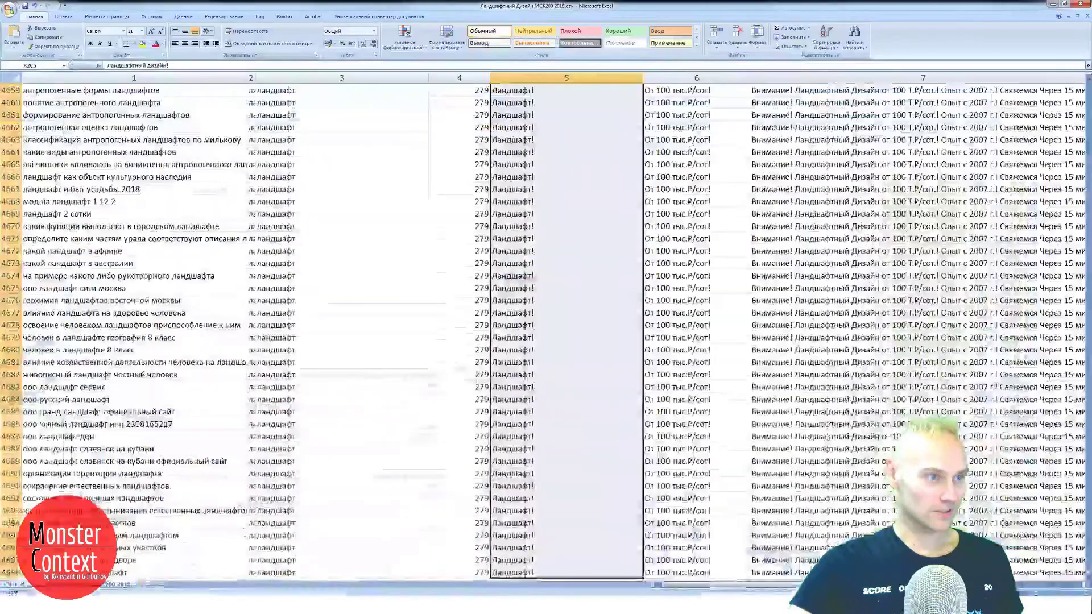
Open the recent workbook laminat_poisk__mimo_28052121.xls in Excel and examine its Ссылка, Заголовок 1, Текст and Заголовок 2 columns.
left_click(9, 10)
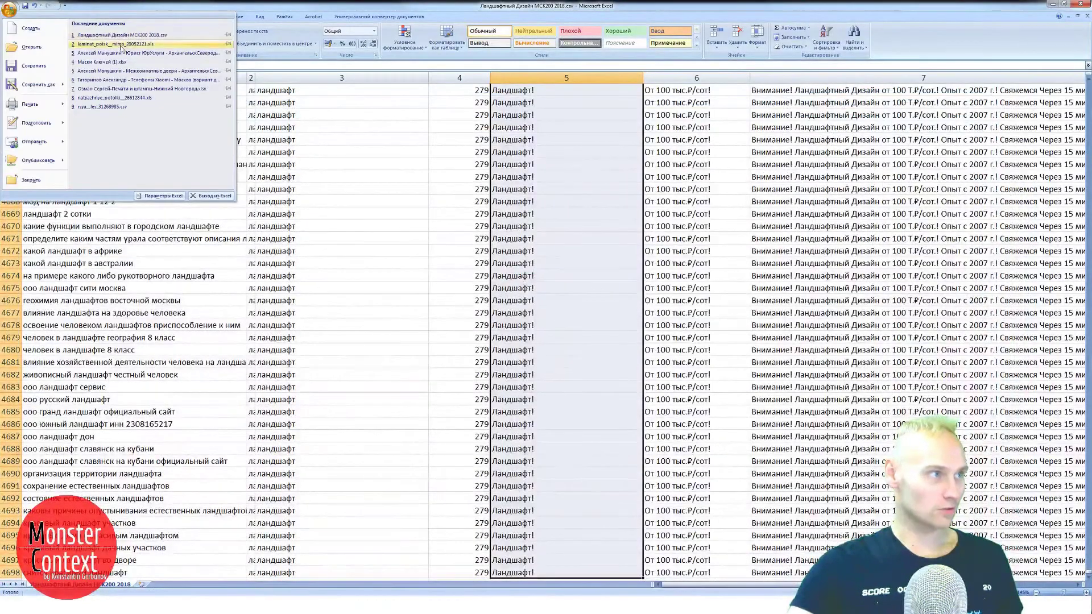
left_click(121, 45)
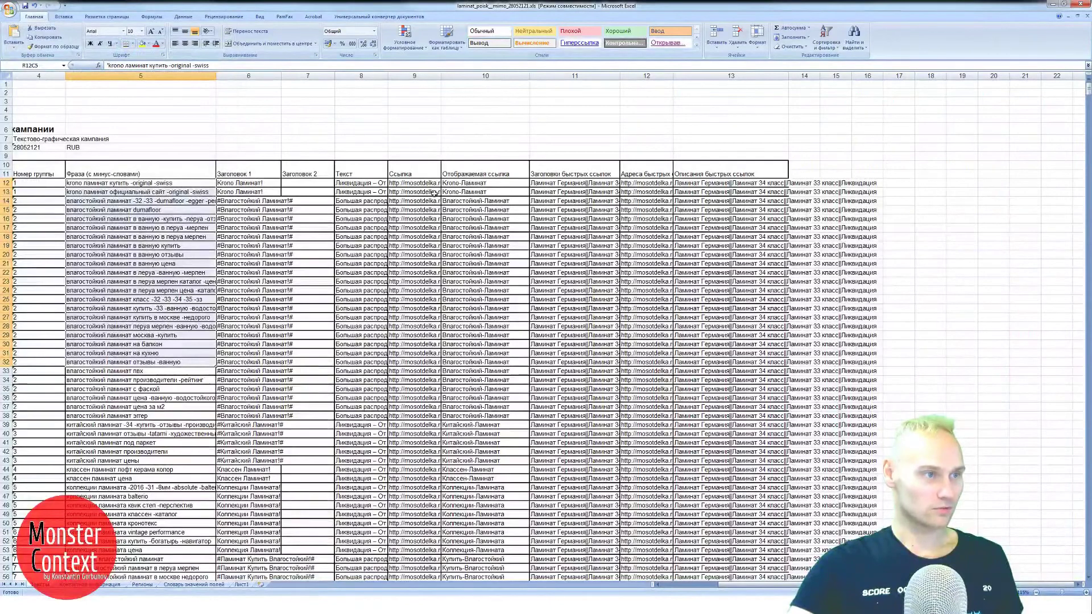
left_click(407, 184)
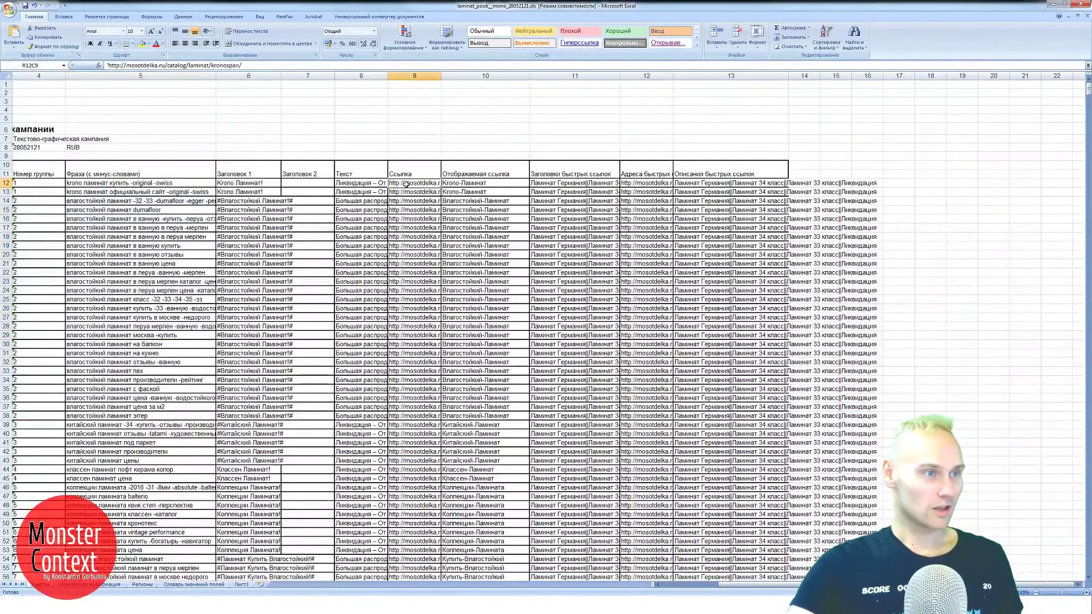
left_click(241, 185)
left_click(350, 183)
left_click_drag(308, 183, 293, 514)
left_click(306, 426)
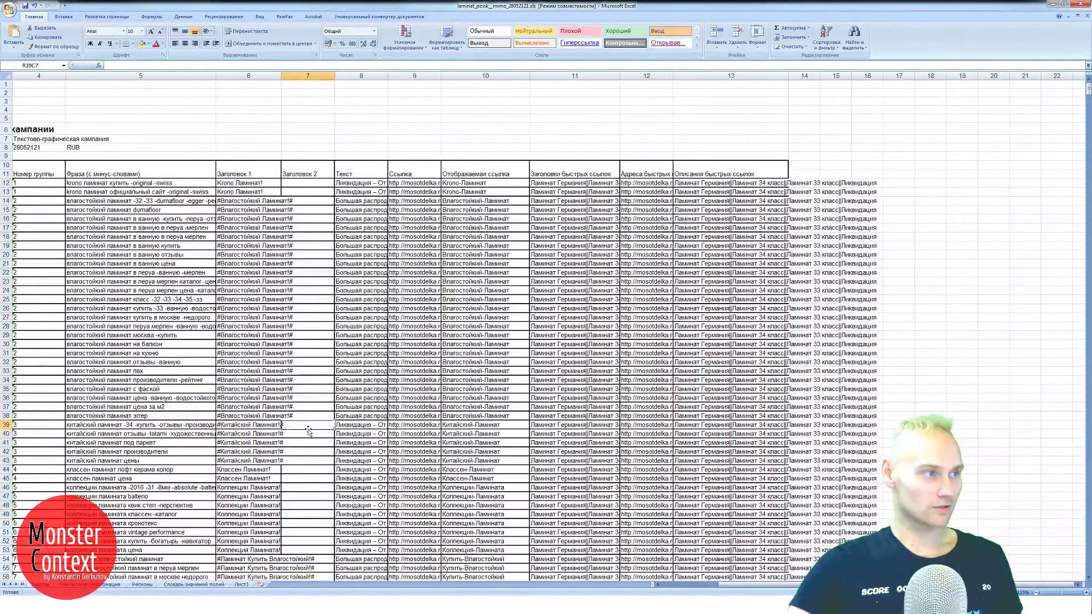
Examine the phrase column, the columns from Ссылка to the quick link addresses, and the quick link descriptions (Описания быстрых ссылок).
left_click_drag(114, 171, 116, 386)
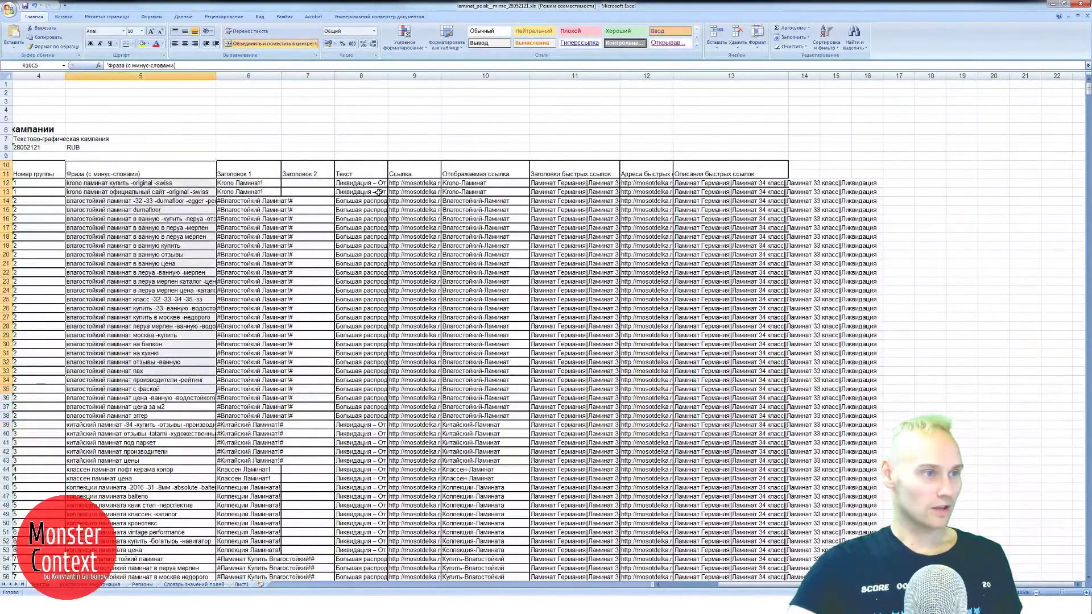
left_click_drag(426, 183, 659, 302)
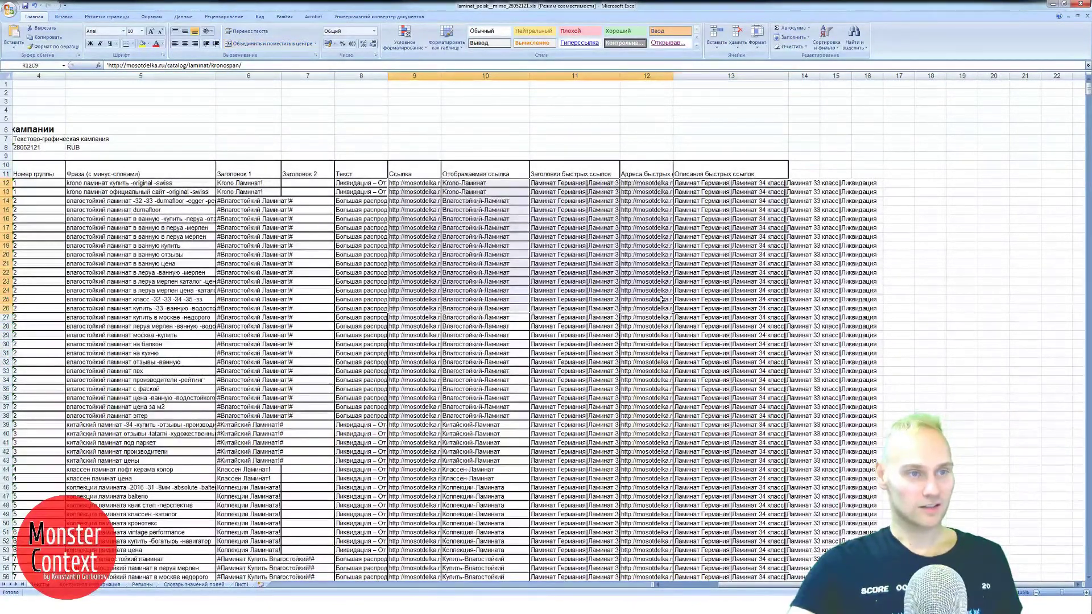
left_click(714, 185)
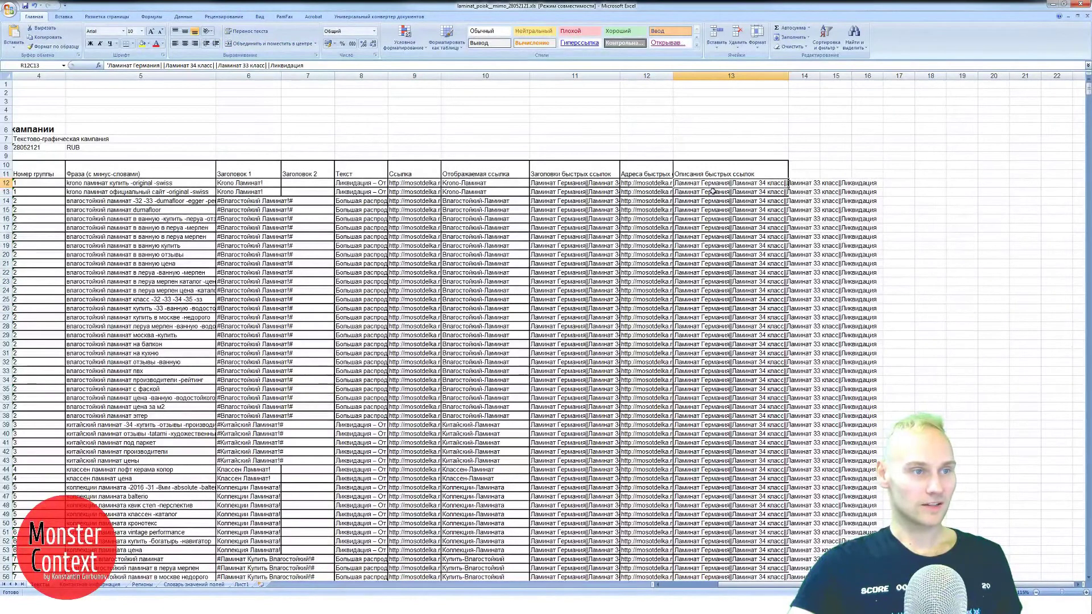
left_click_drag(731, 389, 707, 181)
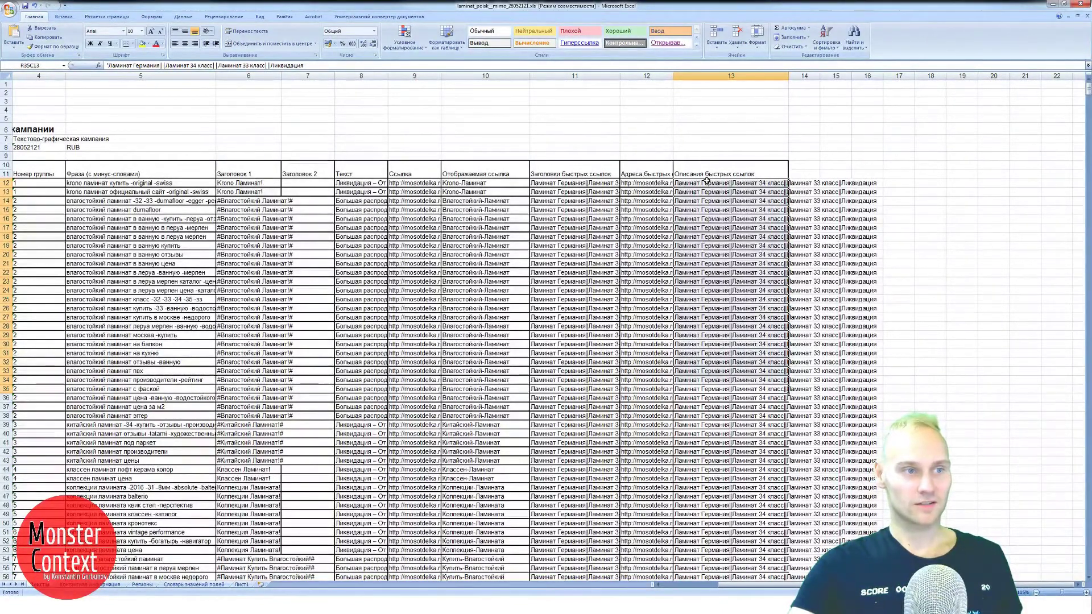
Examine the quick link descriptions, quick link headings, link and display link columns in the laminate workbook.
left_click(708, 183)
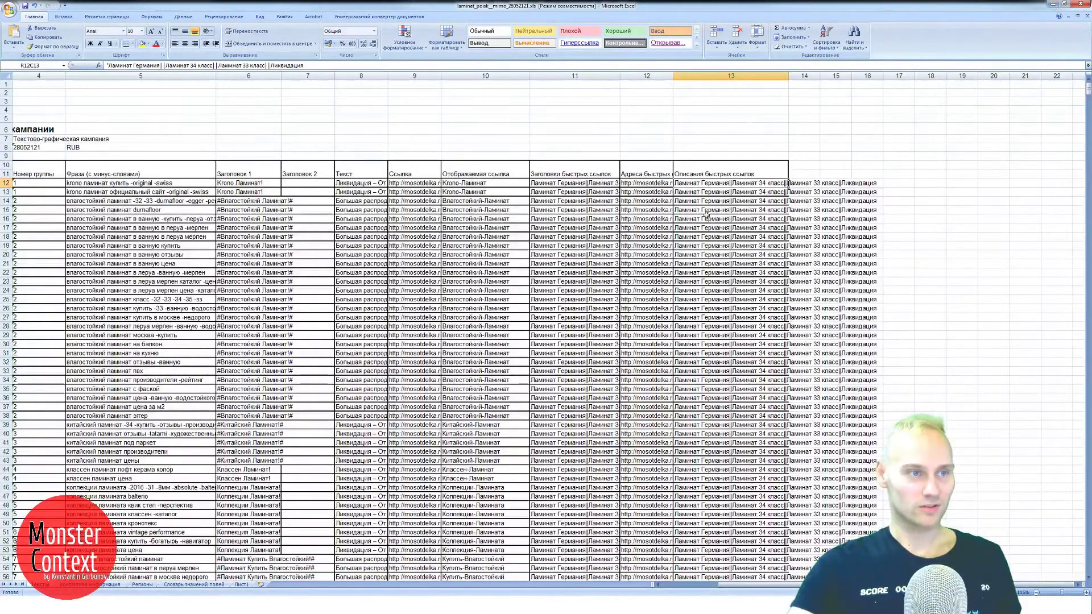
left_click_drag(569, 182, 566, 344)
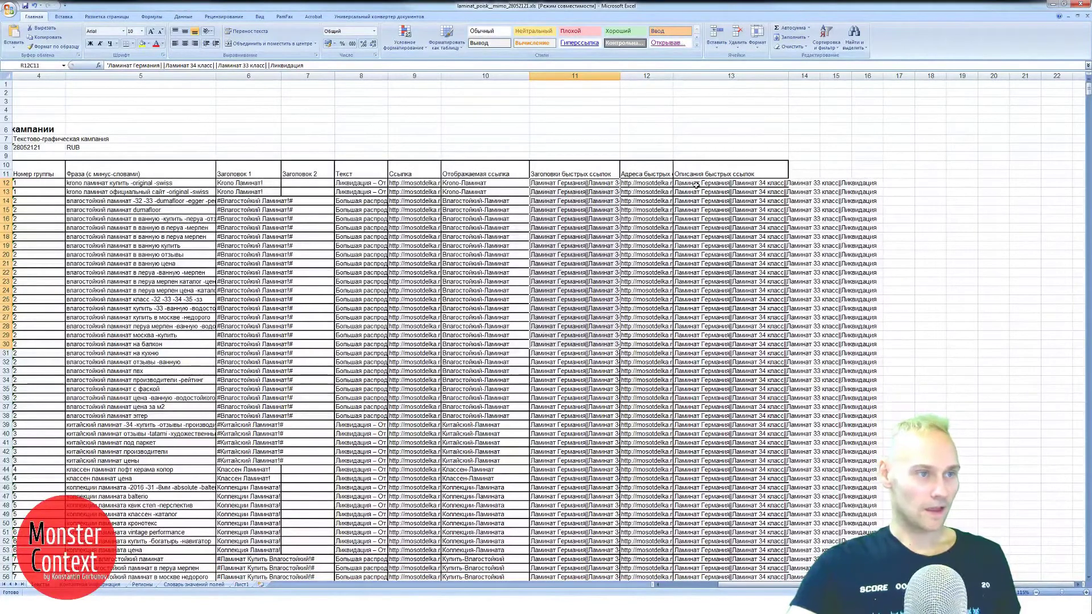
left_click_drag(414, 183, 412, 406)
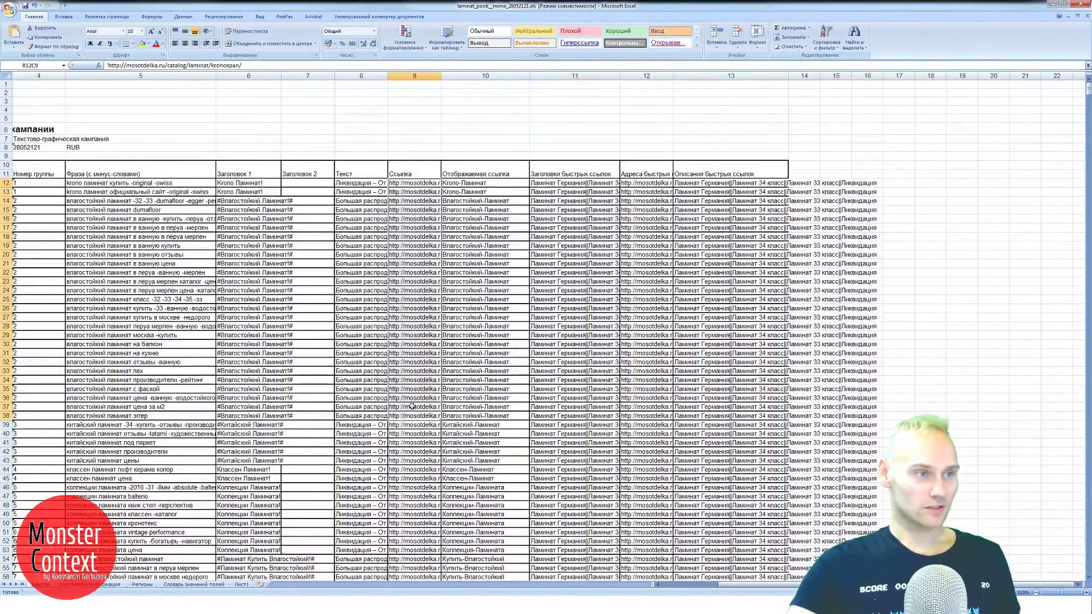
left_click_drag(473, 184, 734, 273)
left_click_drag(403, 173, 736, 175)
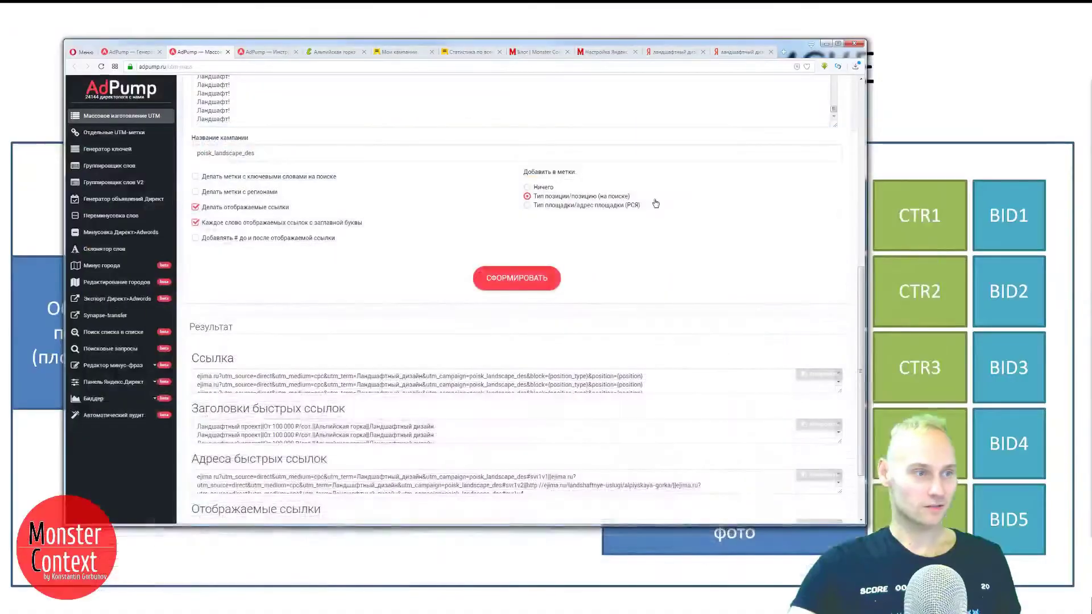
Switch to AdPump and copy the full list of generated main links under Ссылка.
scroll(668, 296, "down", 1)
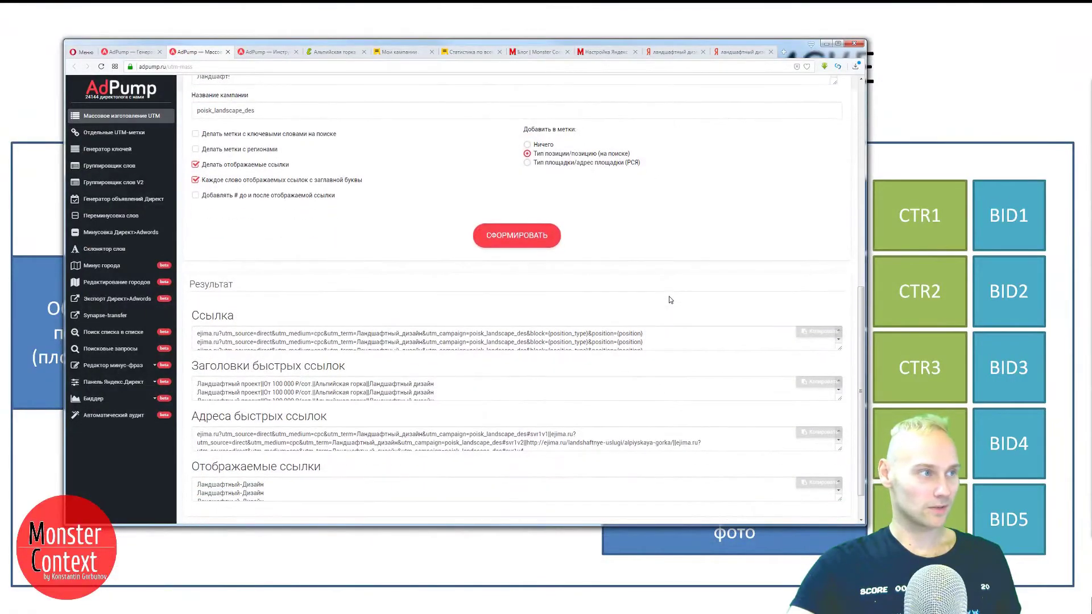
left_click(579, 334)
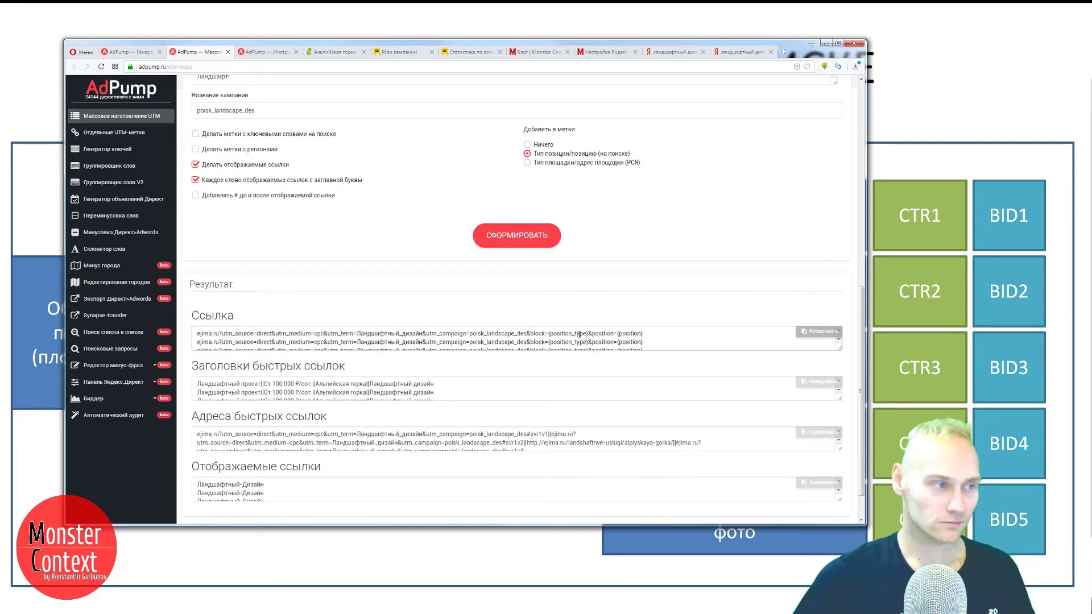
key("ctrl+a")
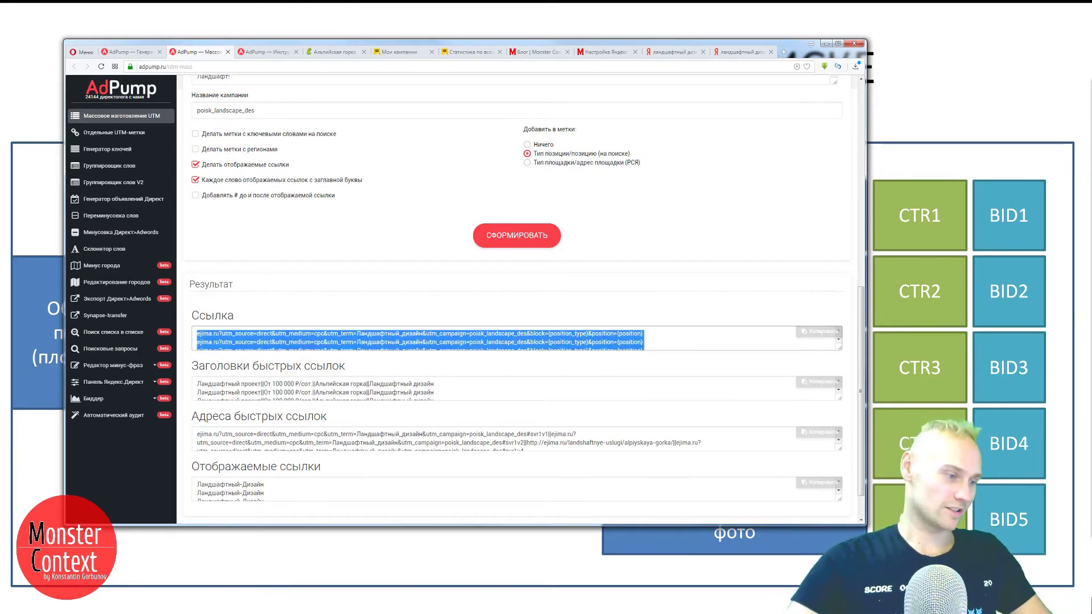
Switch to the Excel file Ландшафтный Дизайн МСК200 2018.csv and paste the main links into column 8 starting at row 2.
left_click(153, 538)
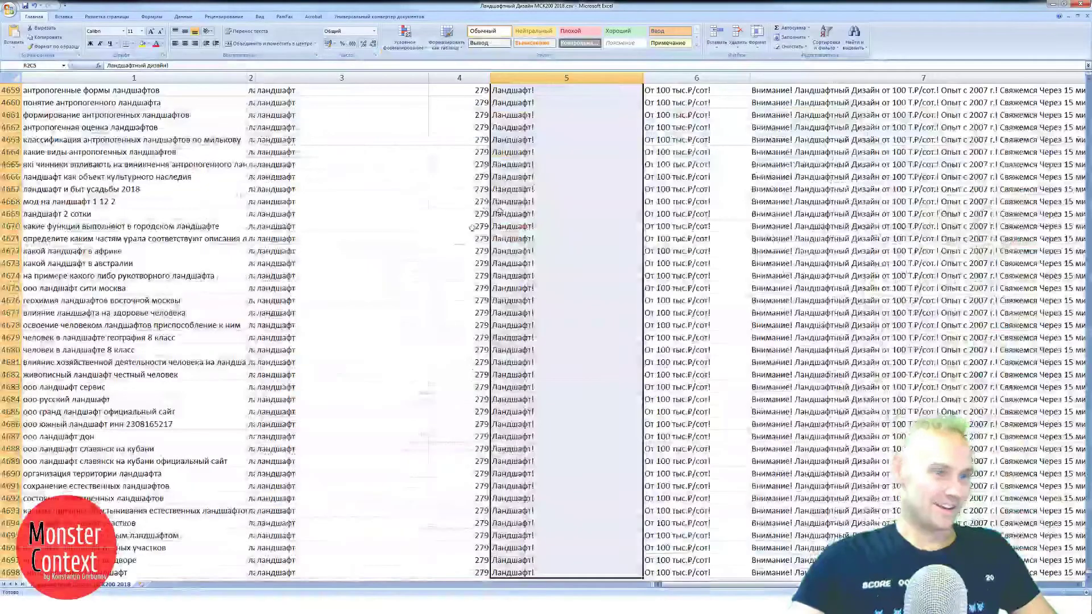
left_click_drag(717, 585, 757, 586)
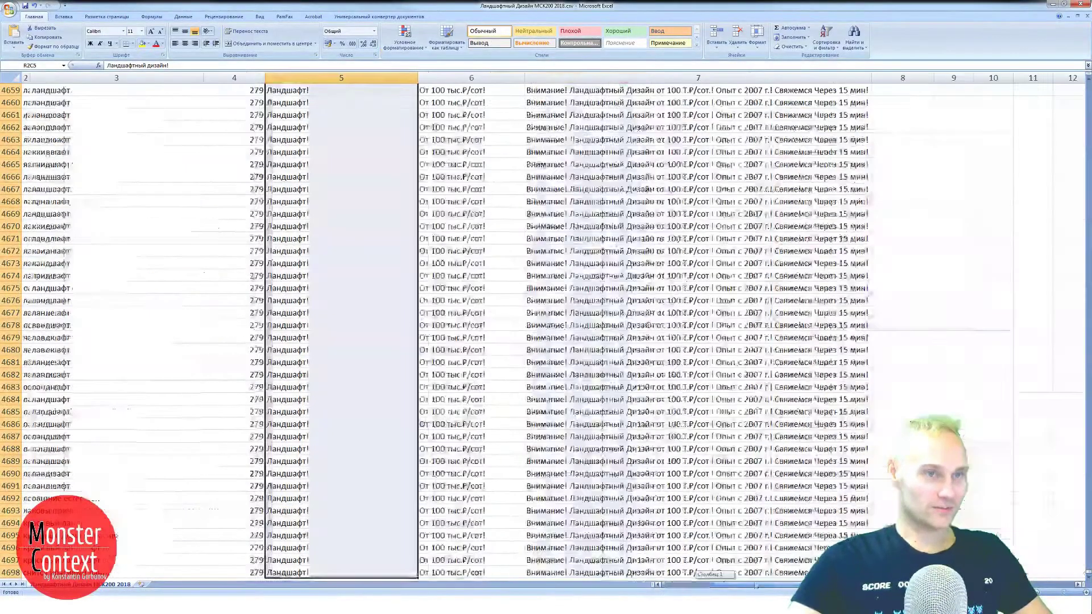
scroll(1034, 472, "up", 8)
left_click_drag(1087, 566, 1088, 85)
left_click(878, 89)
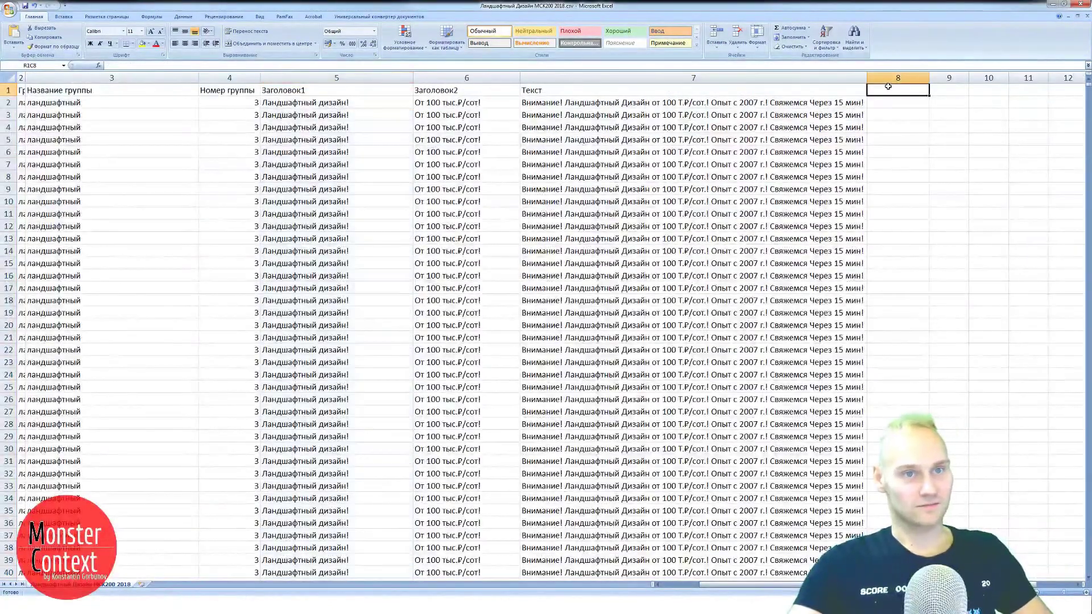
key("ctrl+v")
key("ctrl+z")
left_click(887, 102)
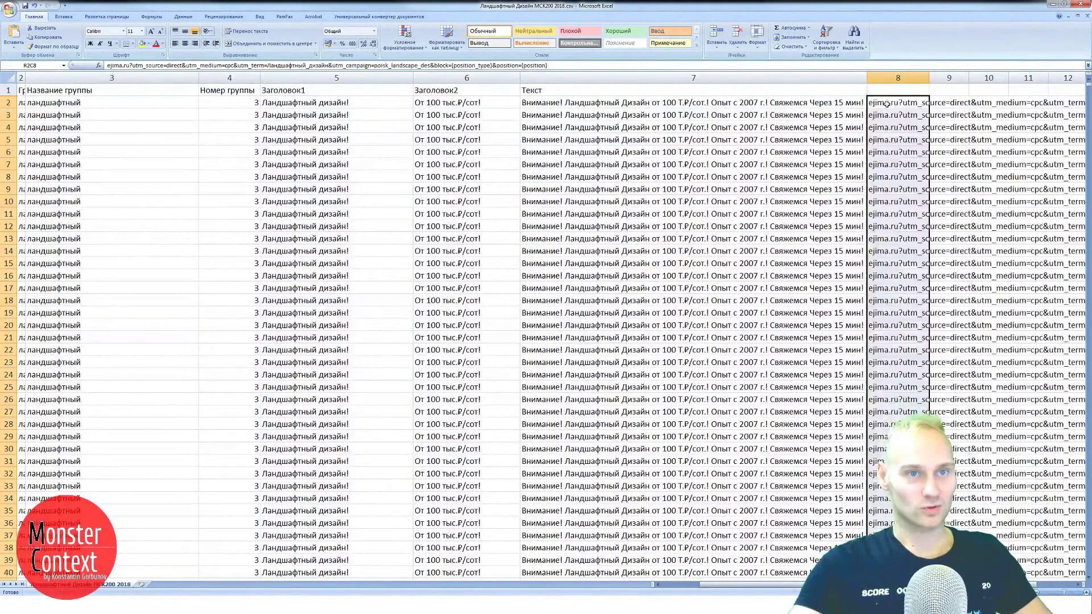
key("ctrl+v")
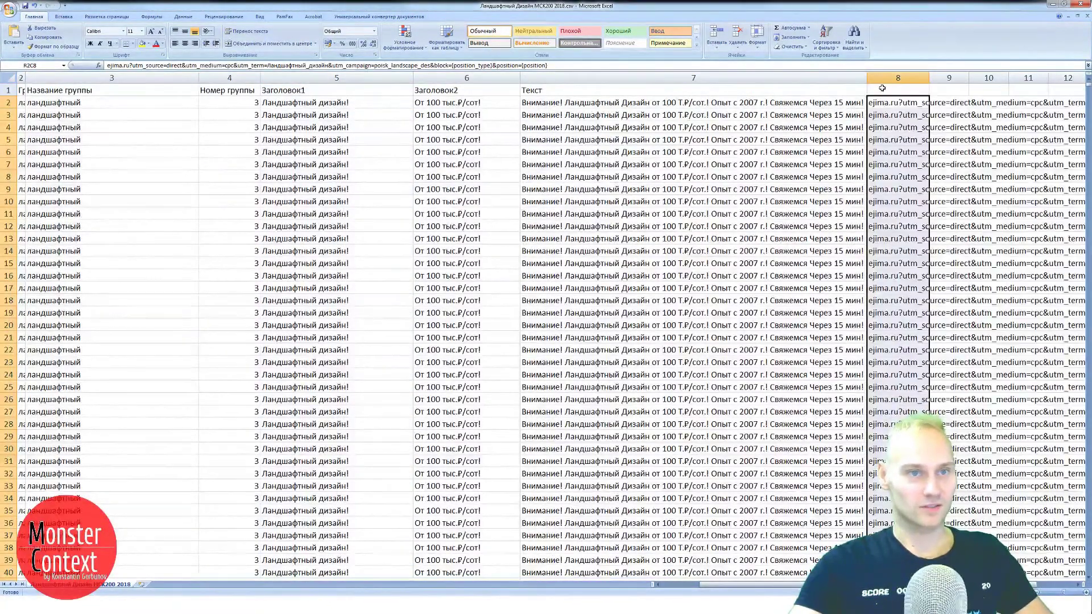
Copy the heading Ссылка from AdPump into the header cell of column 8 in Excel, matching the sheet's formatting.
left_click(1051, 5)
left_click_drag(234, 316, 190, 321)
key("ctrl+c")
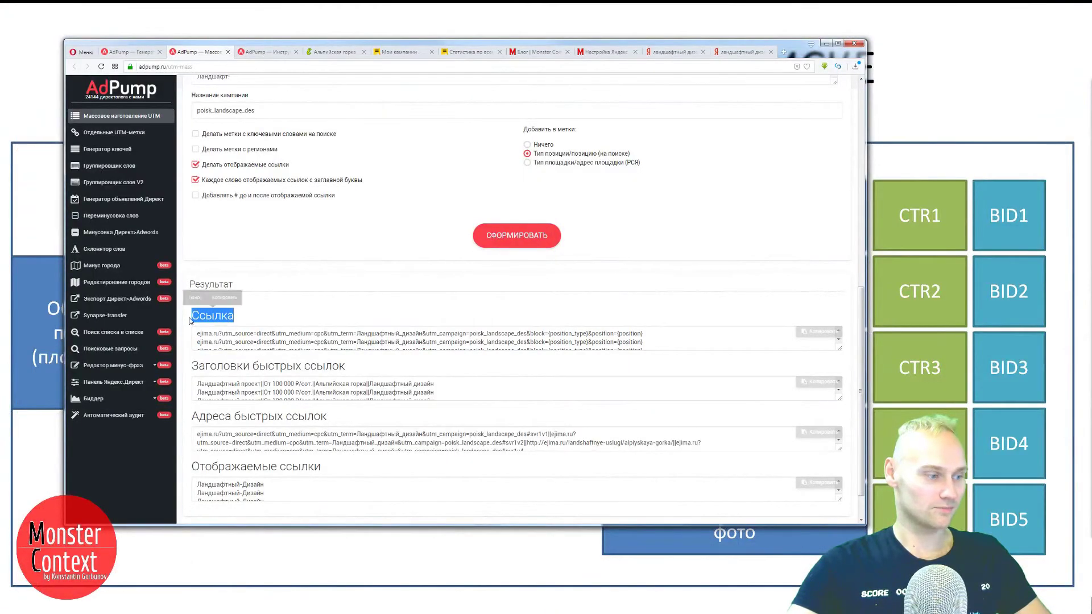
left_click(124, 578)
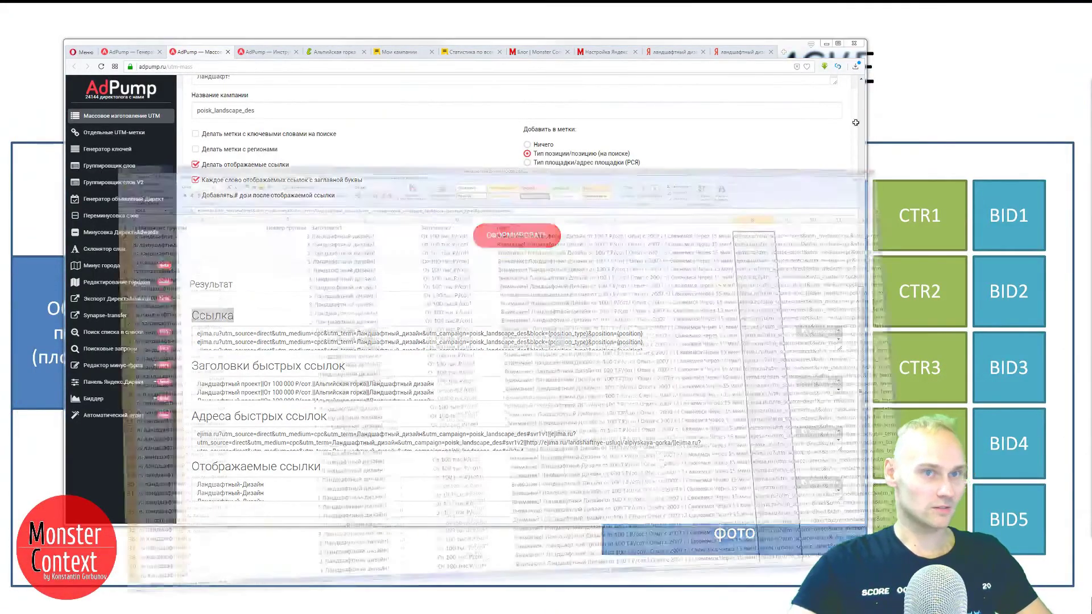
key("ctrl+v")
left_click(931, 126)
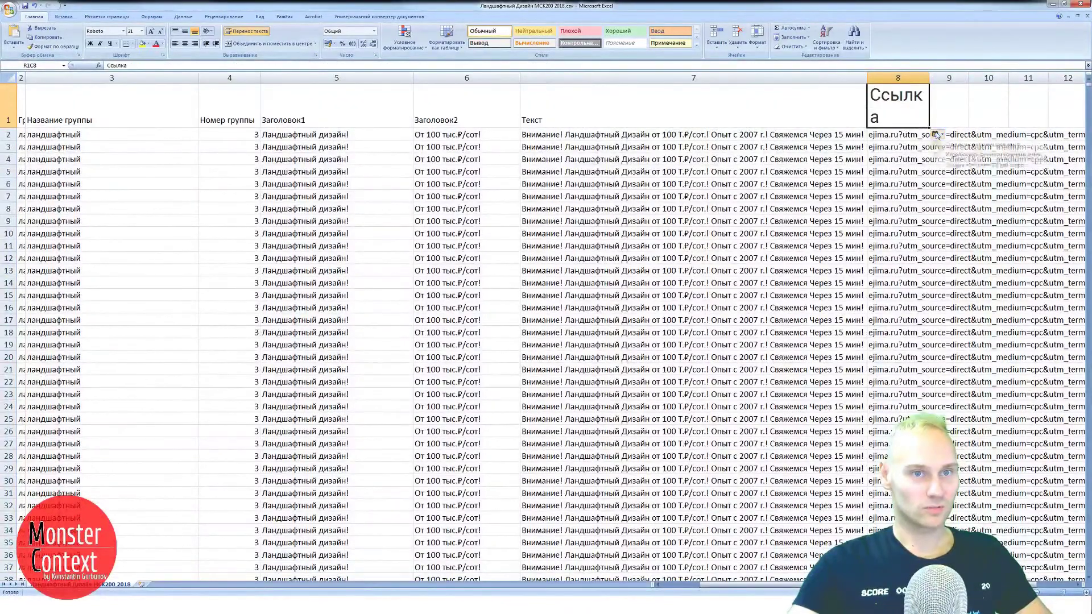
left_click(947, 155)
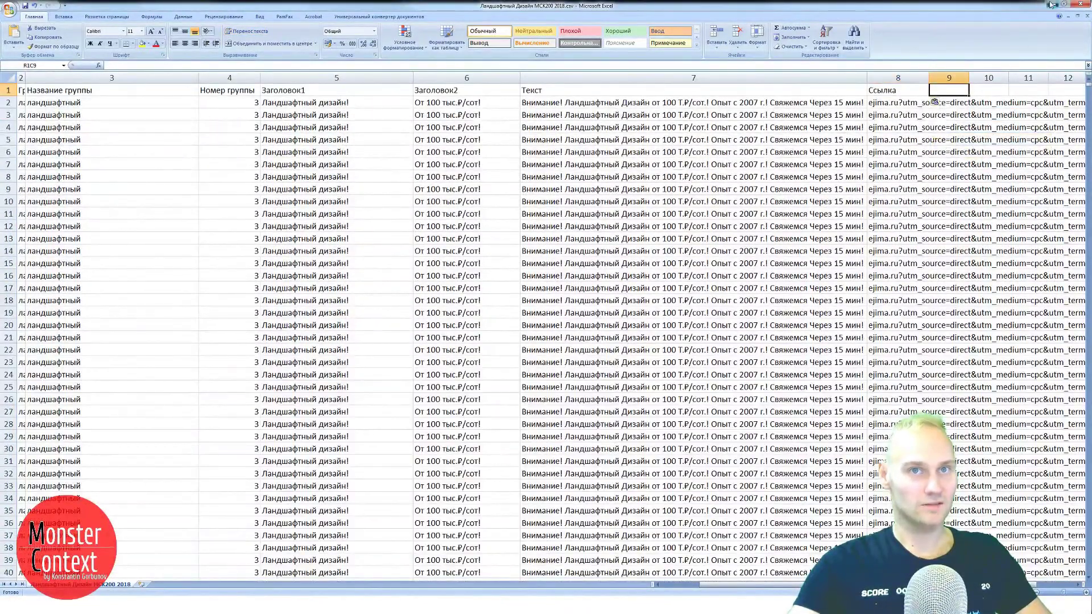
Copy the heading Заголовки быстрых ссылок from AdPump into the header cell of column 9 in Excel, matching the sheet's formatting.
left_click(1053, 4)
left_click_drag(190, 369, 347, 367)
key("ctrl+c")
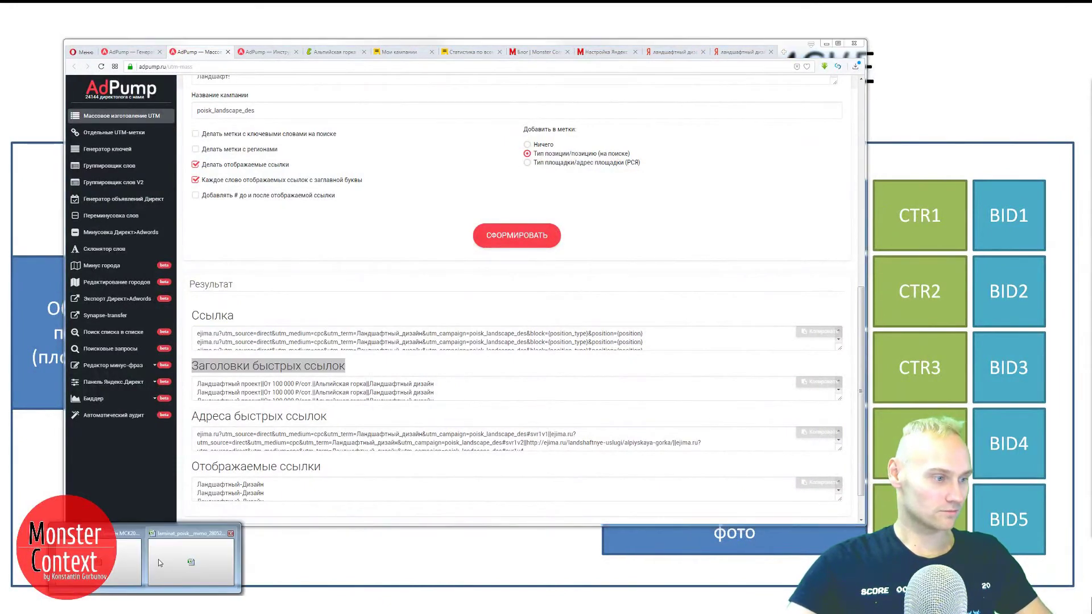
left_click(158, 559)
left_click(949, 90)
key("ctrl+v")
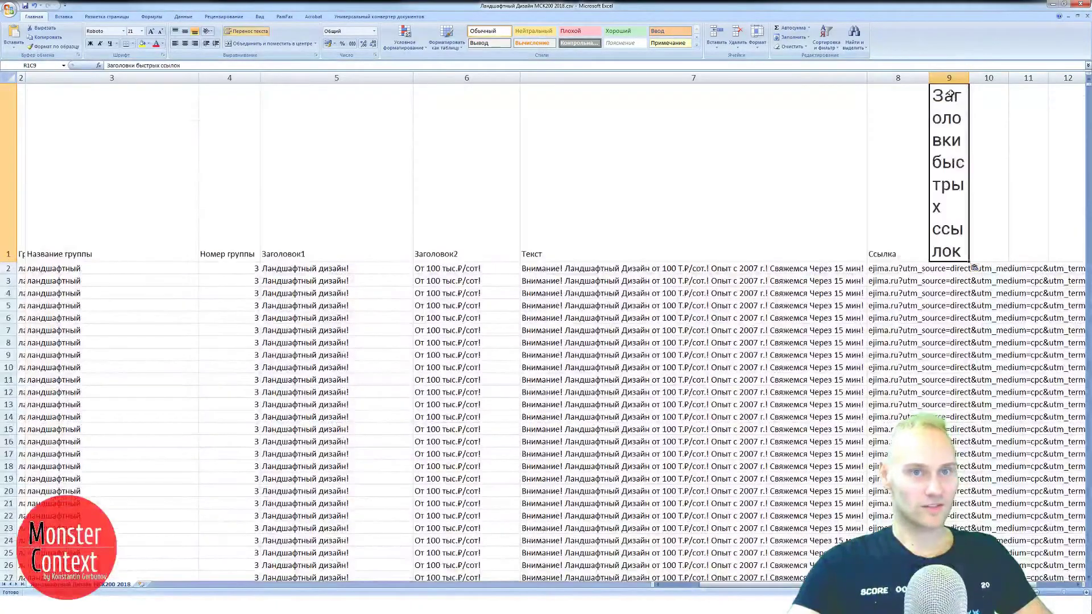
left_click(981, 268)
left_click(987, 289)
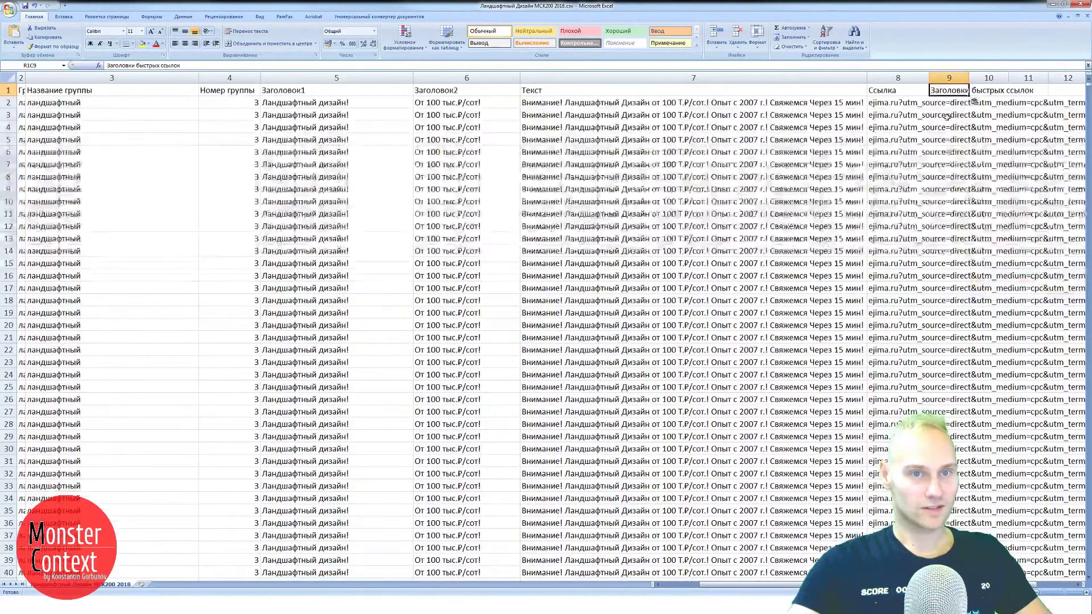
Copy the full list of quick link headings from AdPump and paste it into column 9 in Excel starting at row 2.
left_click(1053, 5)
left_click(220, 380)
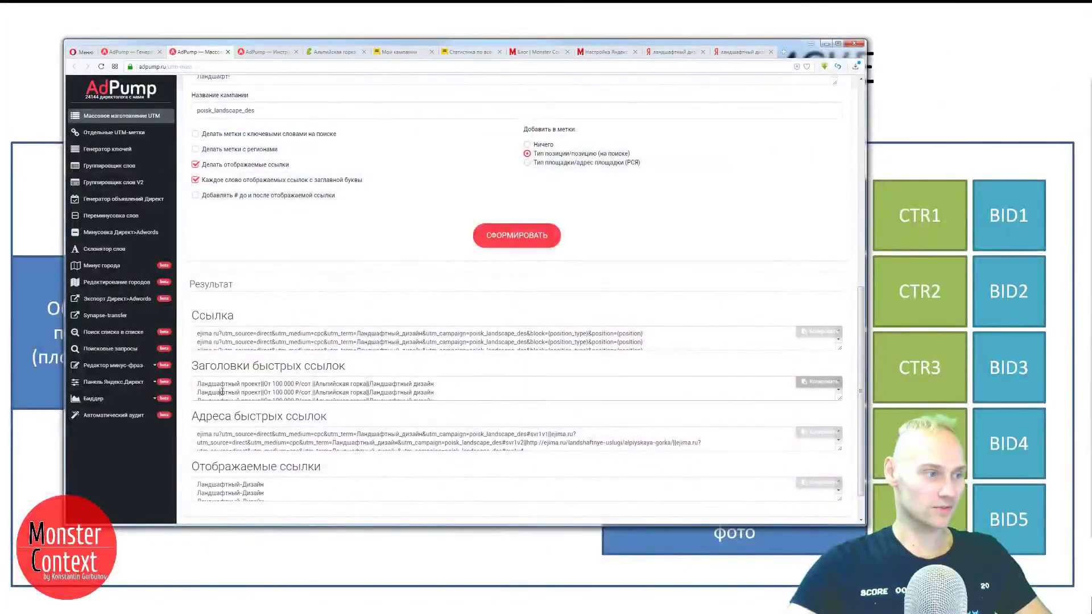
key("ctrl+a")
mouse_move(148, 612)
left_click(94, 560)
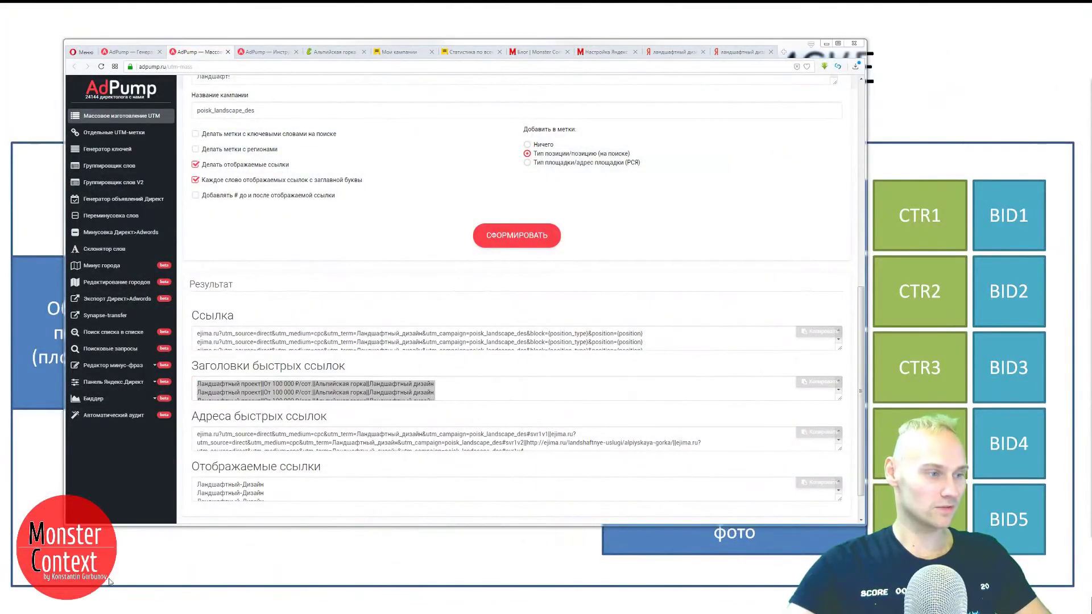
left_click(955, 103)
key("ctrl+v")
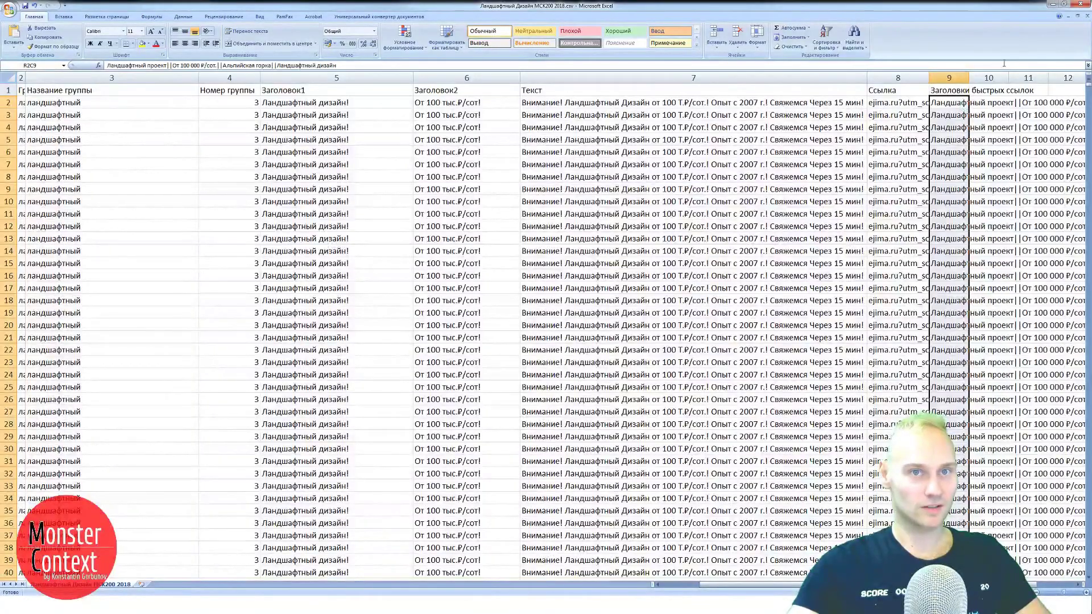
Copy the heading Адреса быстрых ссылок from AdPump into the header cell of column 10 in Excel.
left_click(1050, 7)
left_click_drag(187, 417, 330, 412)
key("ctrl+c")
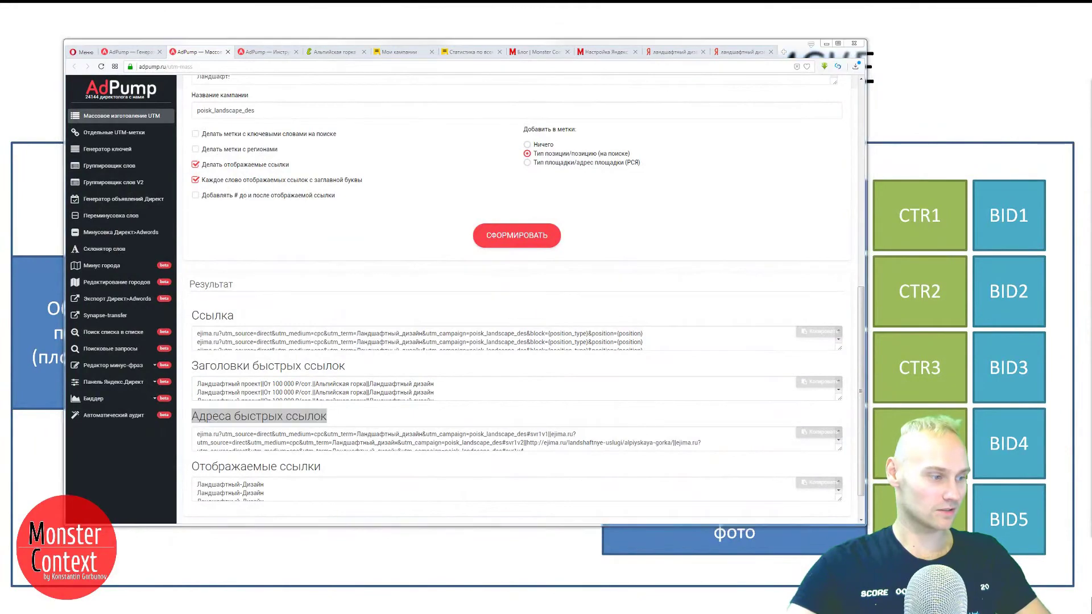
left_click(149, 561)
left_click(984, 92)
key("ctrl+v")
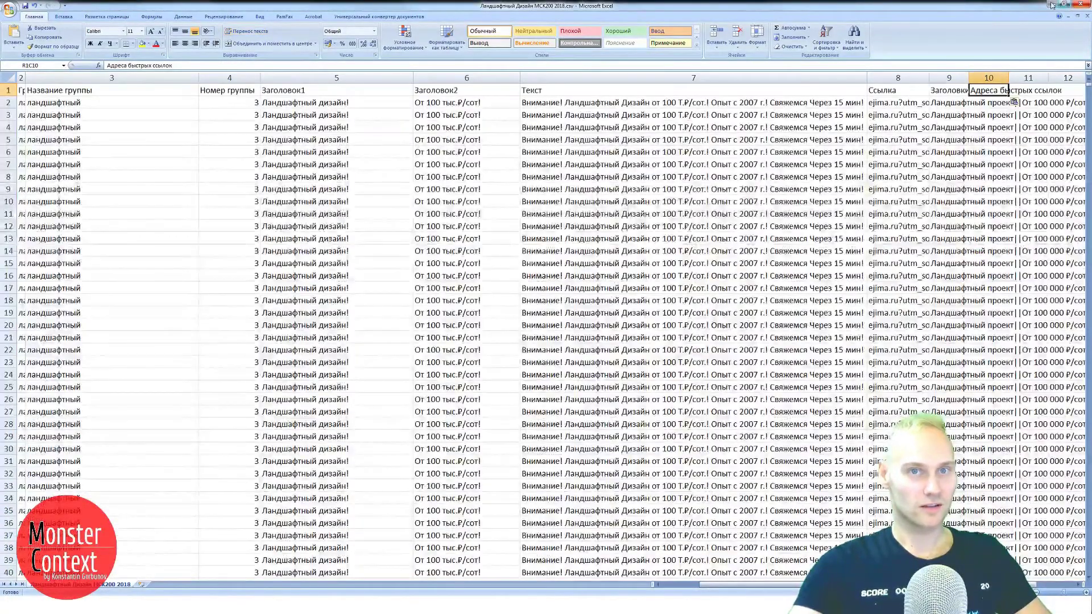
Copy the full list of quick link addresses from AdPump and paste it into column 10 in Excel starting at row 2.
key("alt+Tab")
left_click(257, 441)
key("ctrl+a")
key("ctrl+c")
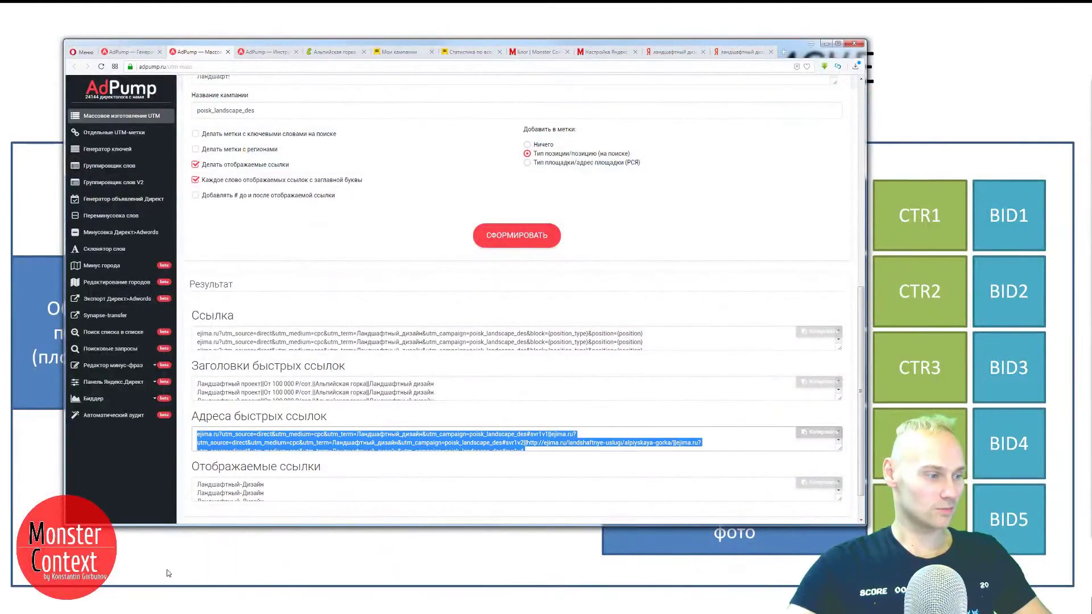
key("alt+Tab")
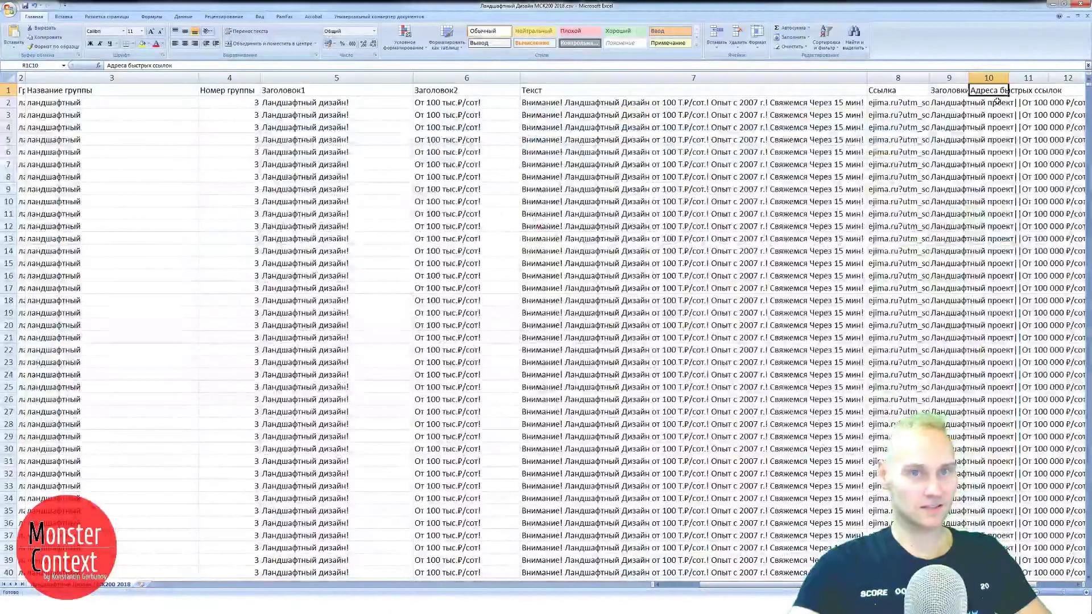
left_click(992, 103)
key("ctrl+v")
Widen the quick link headings column and inspect the first pasted quick link address.
left_click(951, 103)
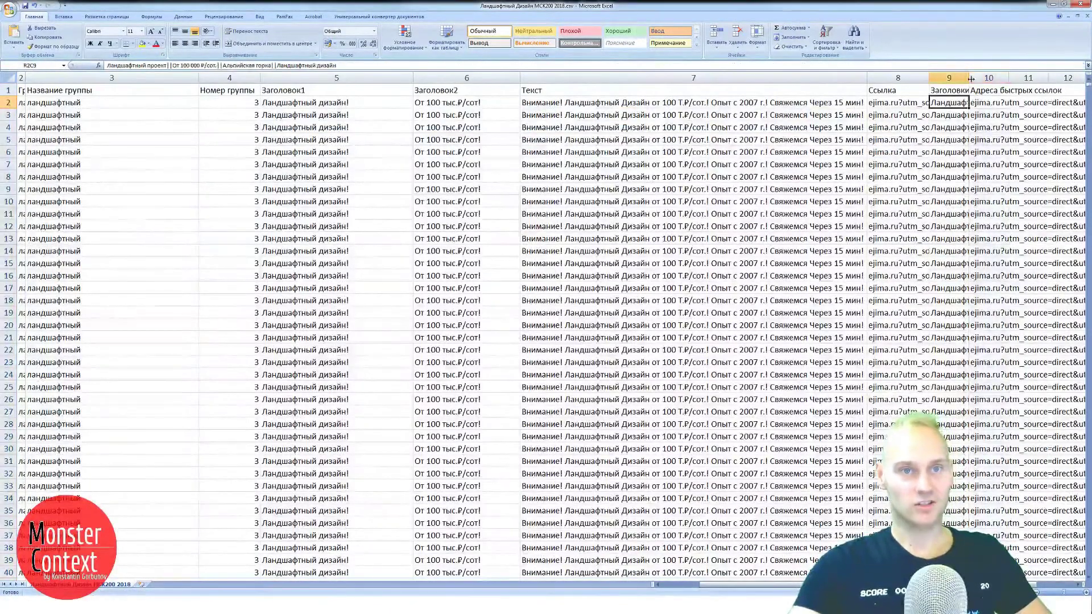
left_click_drag(968, 78, 1001, 78)
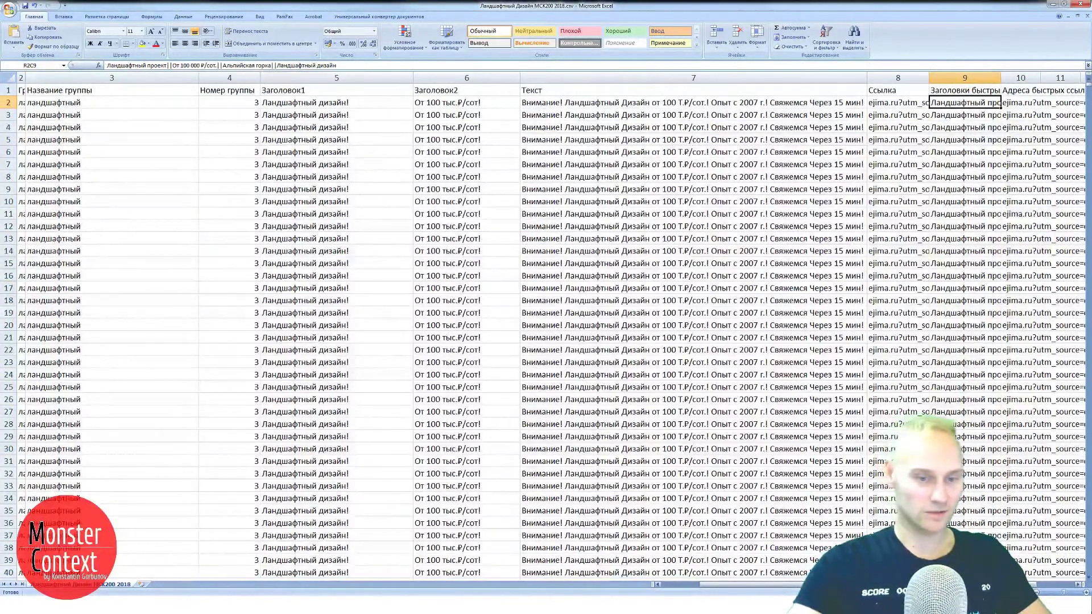
left_click_drag(734, 584, 743, 584)
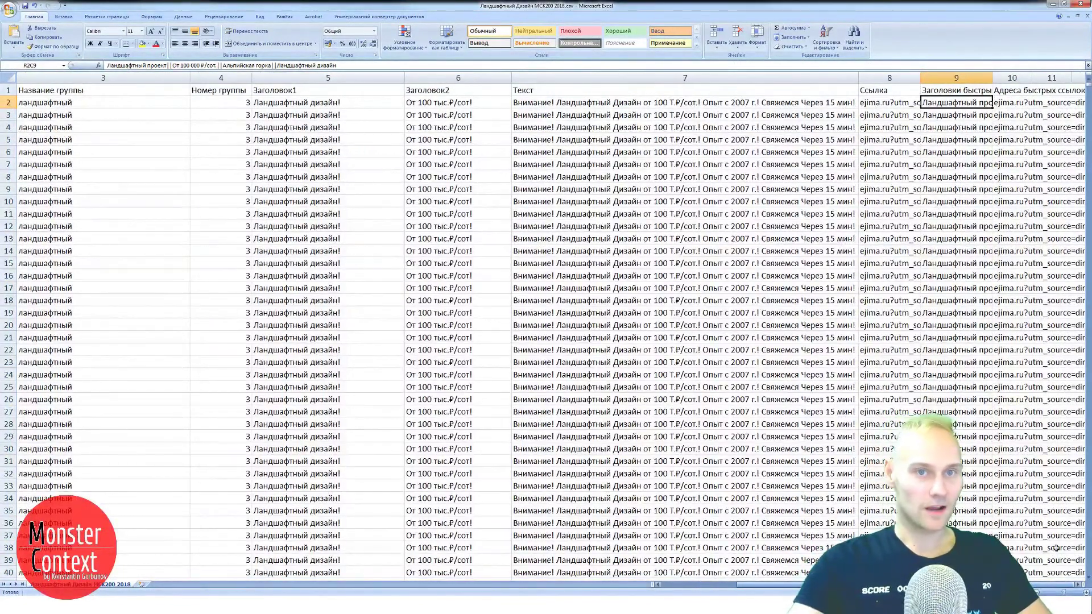
left_click(1013, 107)
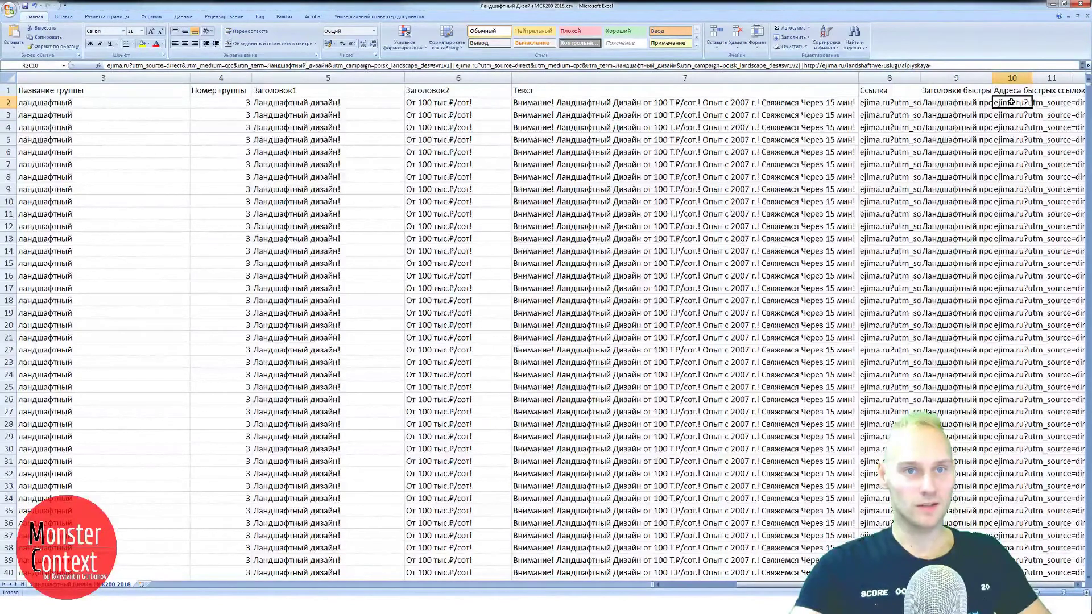